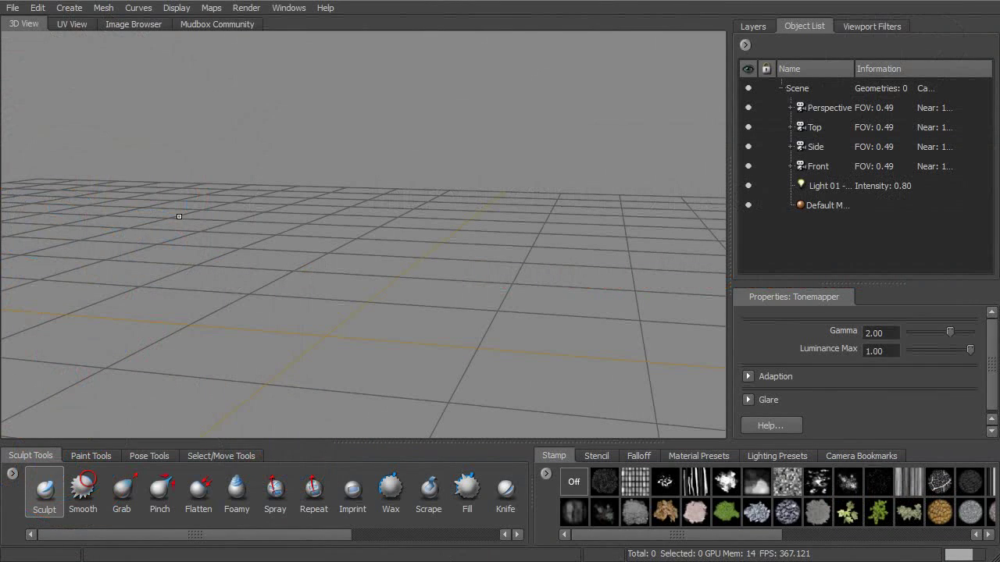
Start a new scene, then move the Welcome window aside and browse its Starting points list.
{"action": "left_click", "coordinate": [13, 8]}
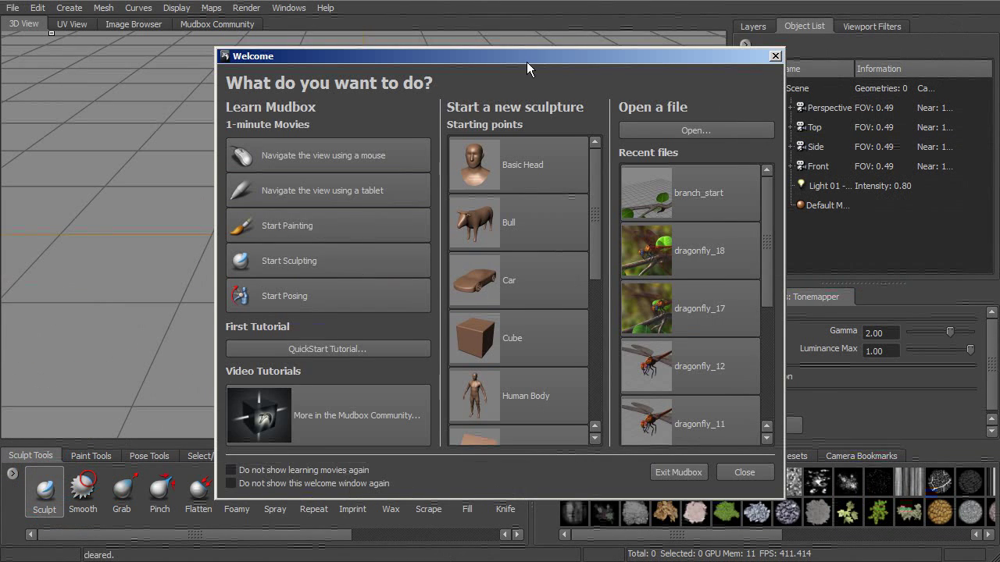
{"action": "left_click_drag", "start_coordinate": [524, 58], "coordinate": [516, 38]}
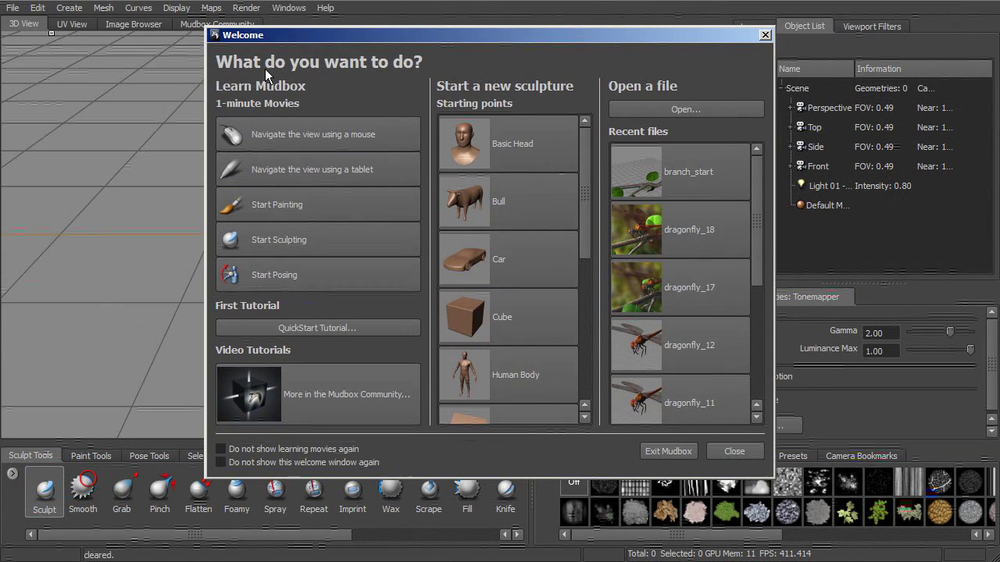
{"action": "left_click_drag", "start_coordinate": [369, 34], "coordinate": [330, 11]}
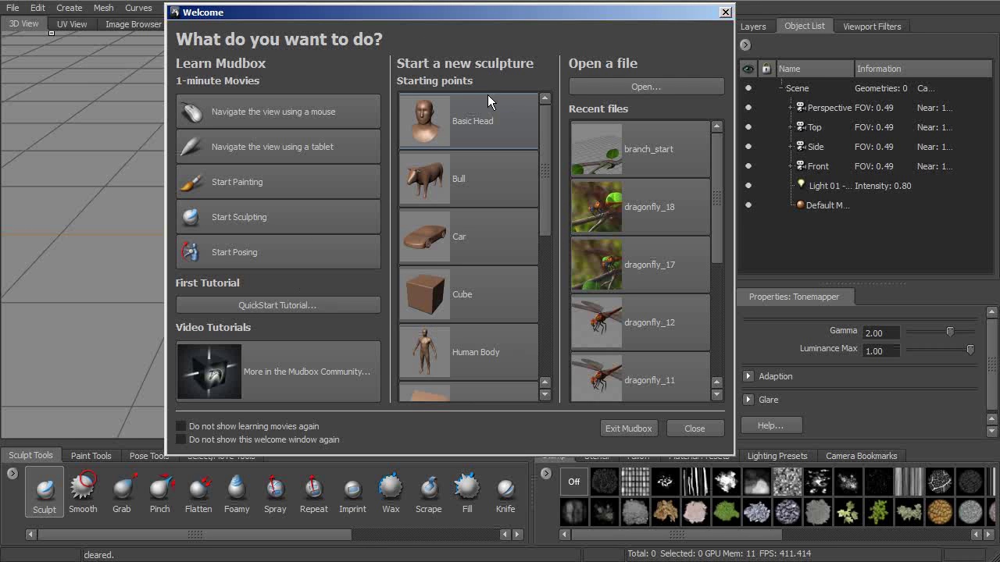
{"action": "left_click_drag", "start_coordinate": [543, 113], "coordinate": [542, 264]}
{"action": "left_click_drag", "start_coordinate": [547, 308], "coordinate": [541, 144]}
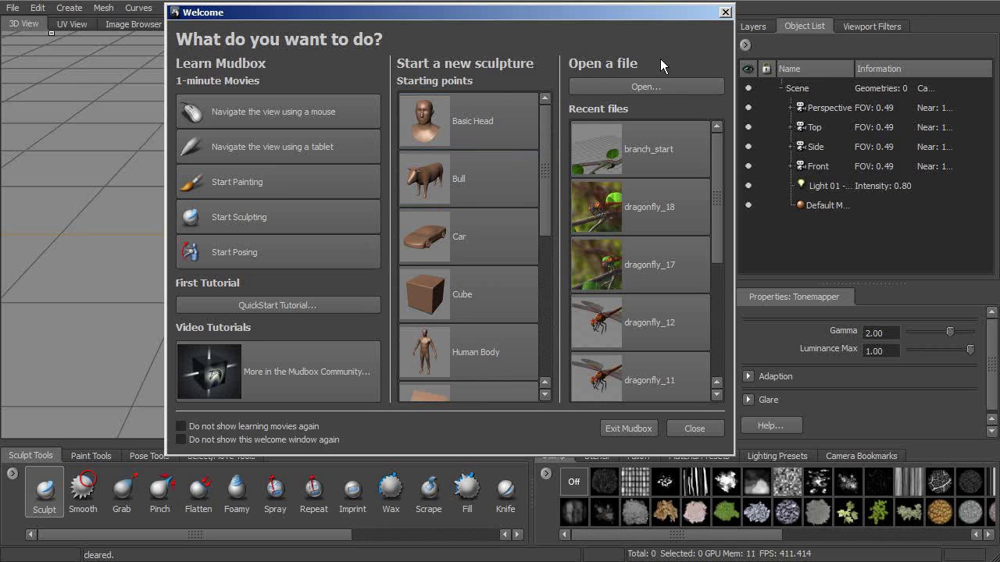
{"action": "left_click_drag", "start_coordinate": [654, 17], "coordinate": [569, 0]}
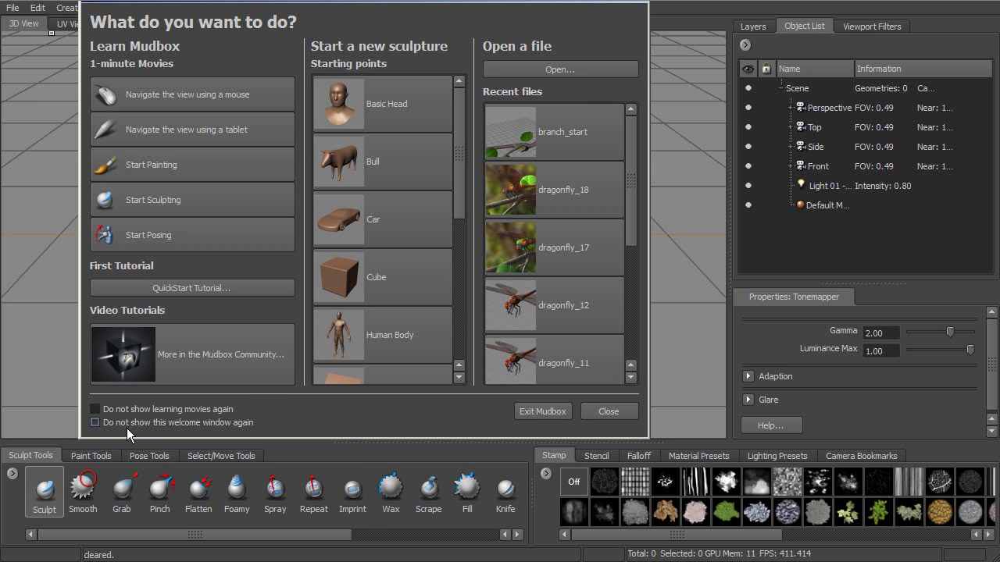
{"action": "left_click", "coordinate": [613, 412]}
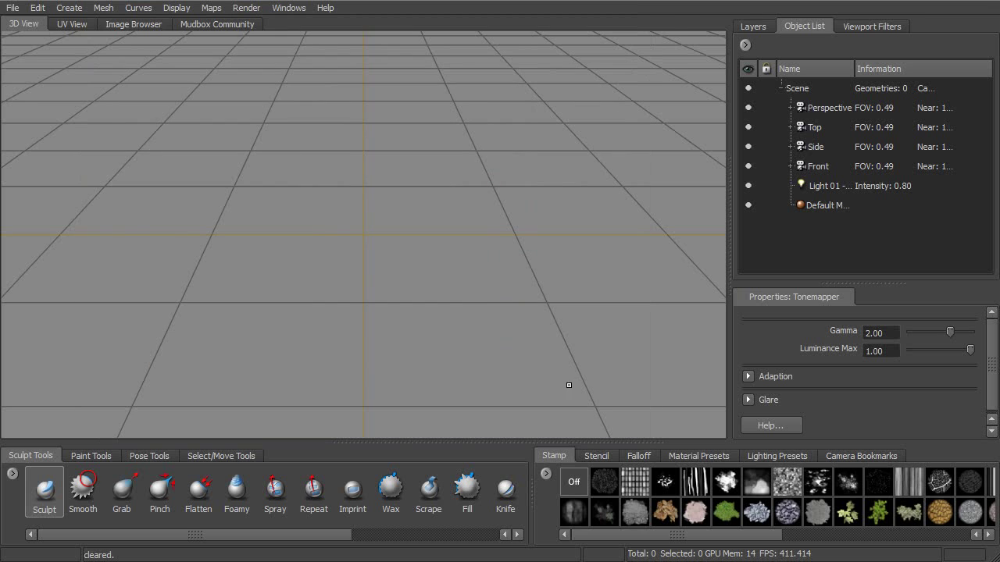
{"action": "mouse_move", "coordinate": [511, 227]}
{"action": "left_mouse_down", "text": "alt"}
{"action": "mouse_move", "coordinate": [496, 199]}
{"action": "mouse_move", "coordinate": [554, 243]}
{"action": "mouse_move", "coordinate": [533, 250]}
{"action": "mouse_move", "coordinate": [485, 225]}
{"action": "mouse_move", "coordinate": [452, 224]}
{"action": "mouse_move", "coordinate": [493, 223]}
{"action": "left_mouse_up", "text": "alt"}
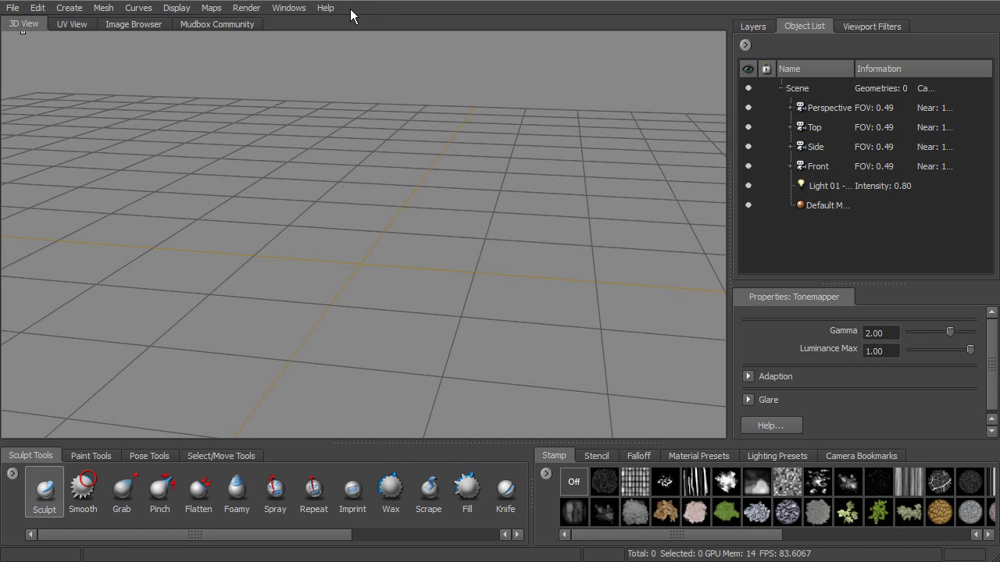
Browse the File menu's Send to and import items, then move to the Edit and Create menus.
{"action": "left_click", "coordinate": [12, 9]}
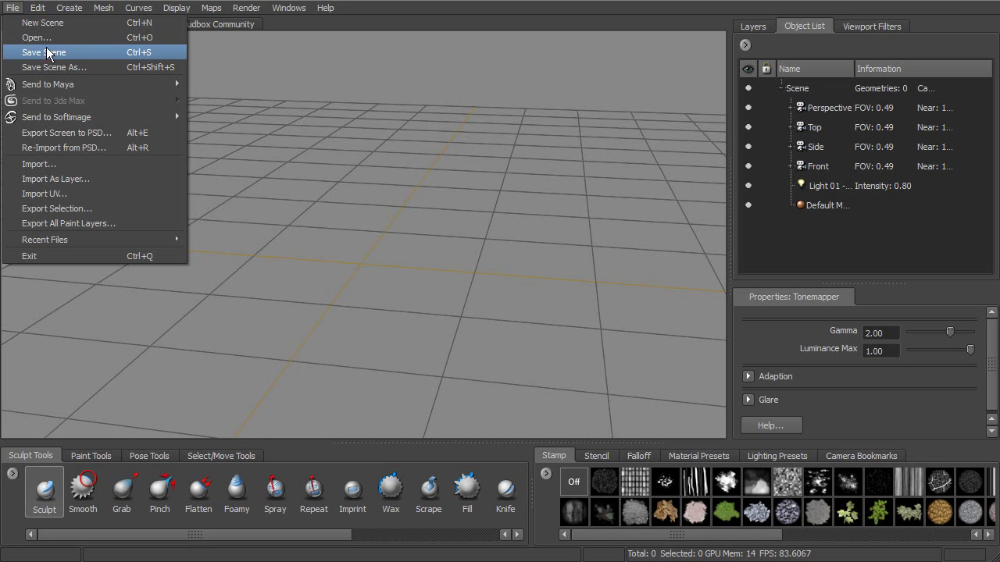
{"action": "mouse_move", "coordinate": [103, 88]}
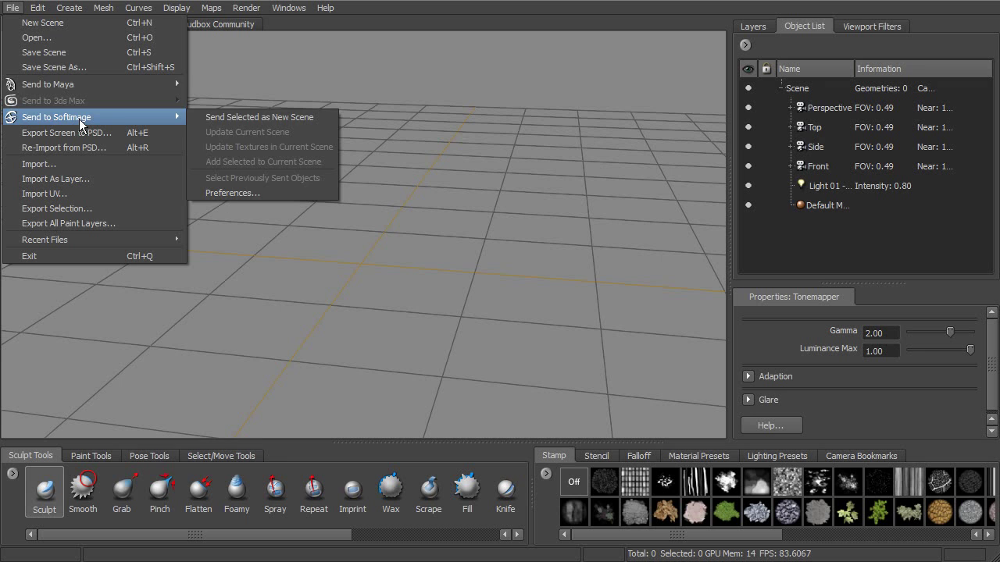
{"action": "mouse_move", "coordinate": [116, 118]}
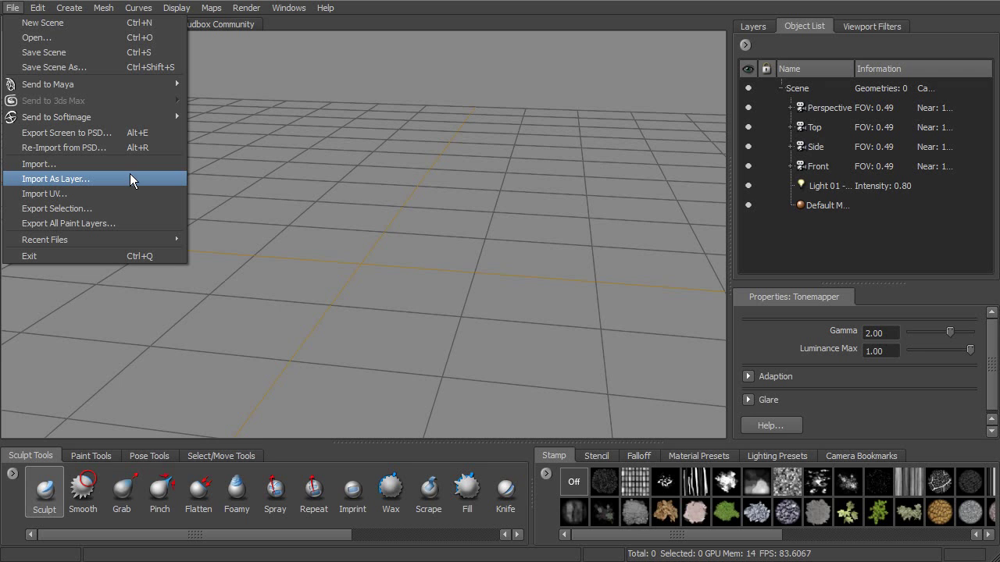
{"action": "mouse_move", "coordinate": [36, 10]}
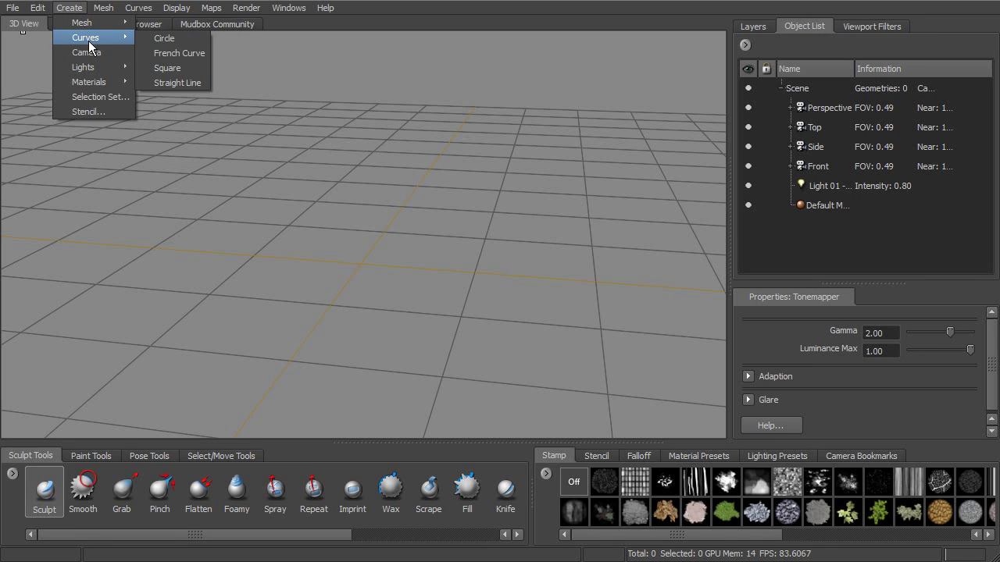
Look through Create's Curves, Lights and Stencil submenus, then move across the Mesh menu to Curves.
{"action": "mouse_move", "coordinate": [88, 67]}
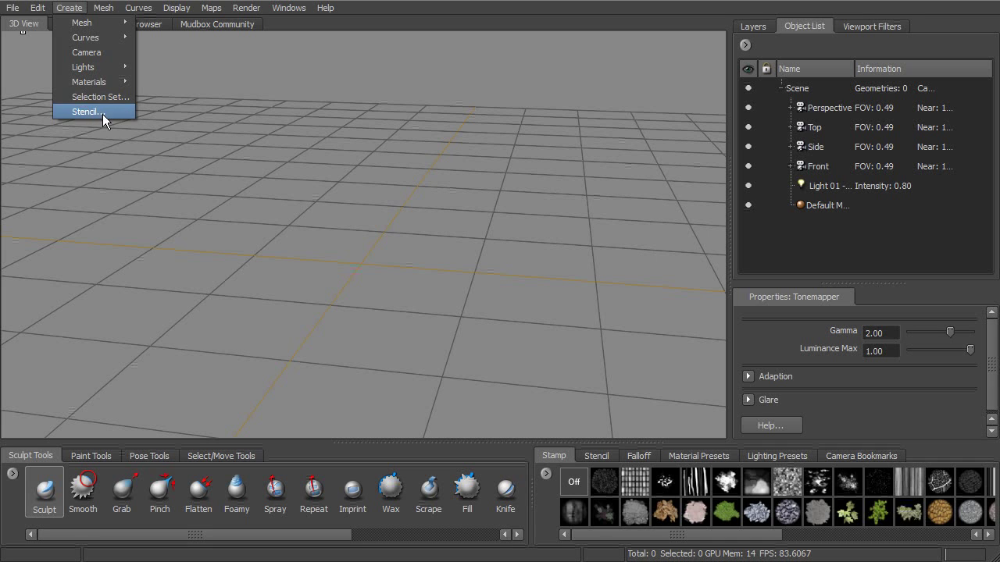
{"action": "mouse_move", "coordinate": [108, 9]}
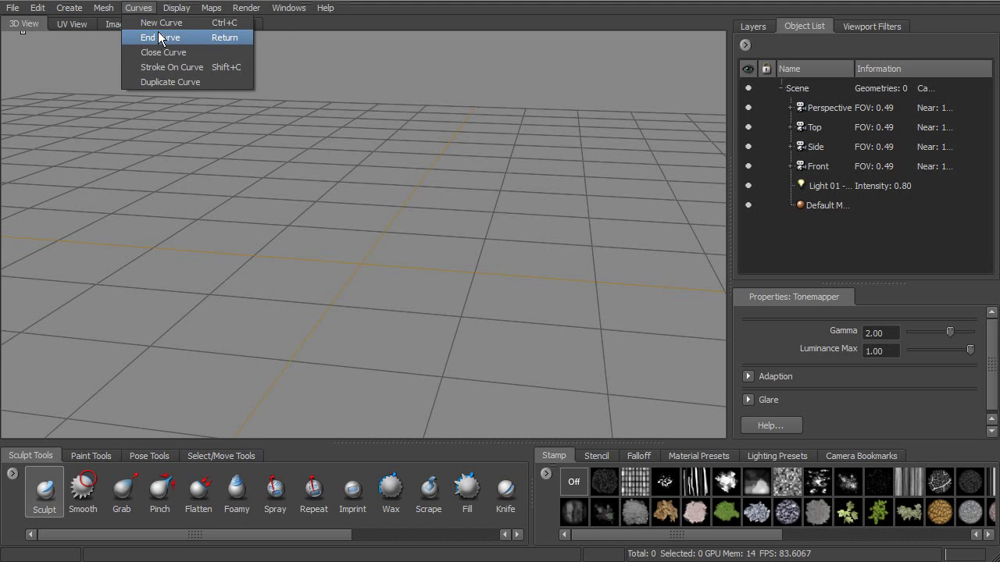
Survey the Display and Maps menus and their submenus, ending on the Render menu.
{"action": "mouse_move", "coordinate": [182, 8]}
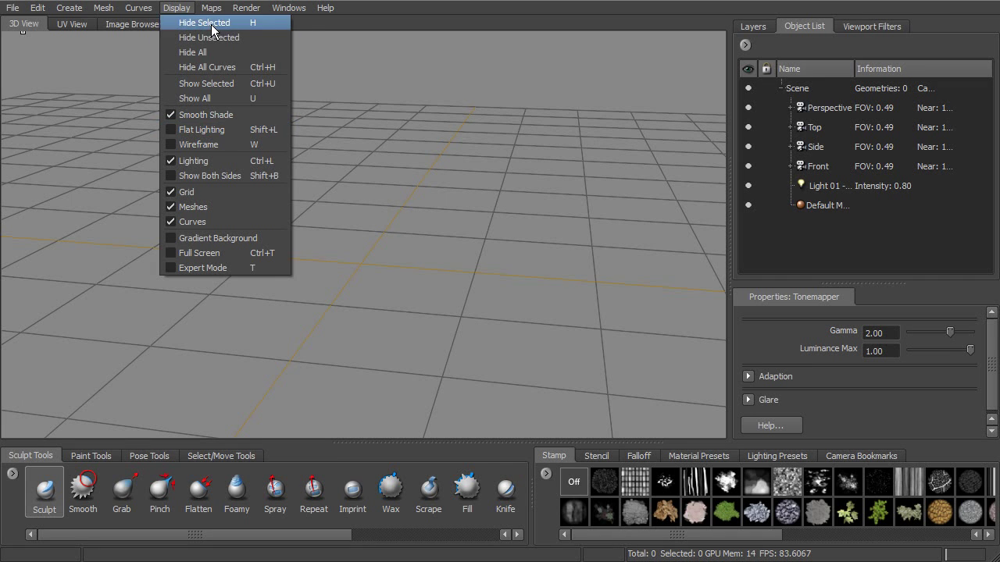
{"action": "mouse_move", "coordinate": [216, 12]}
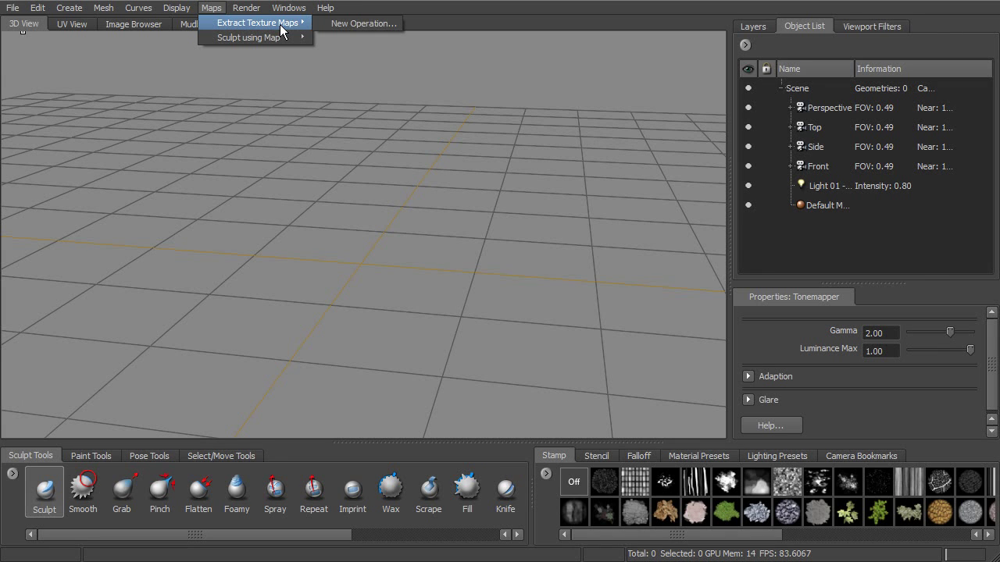
{"action": "mouse_move", "coordinate": [241, 44]}
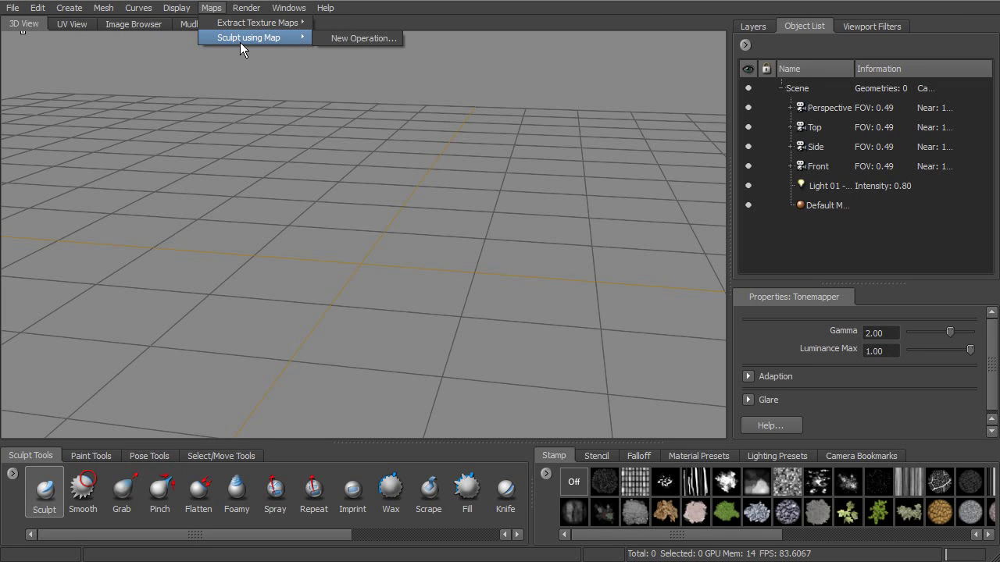
{"action": "mouse_move", "coordinate": [256, 10]}
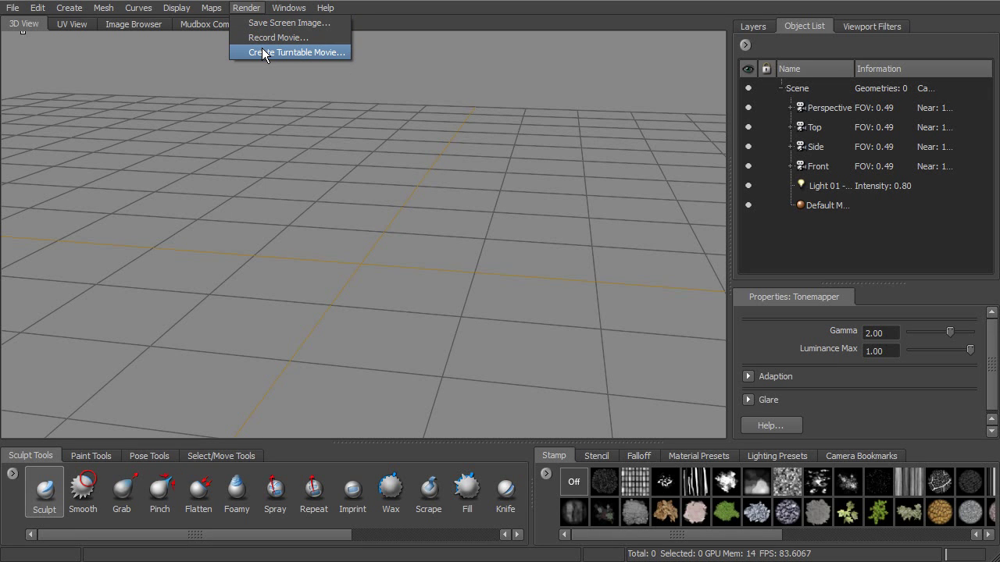
Review the Windows menu, its Trays submenu and the Help menu.
{"action": "mouse_move", "coordinate": [289, 10]}
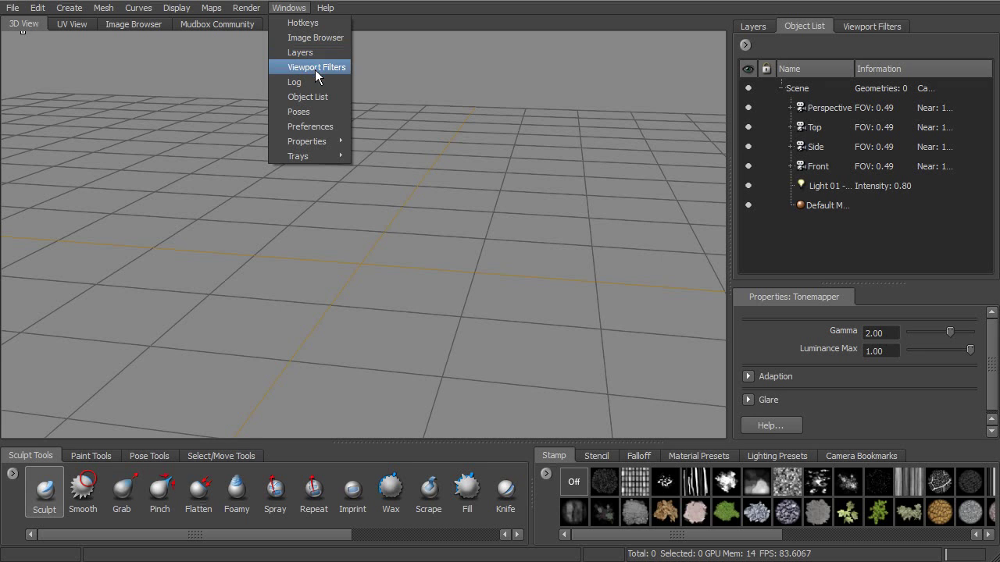
{"action": "mouse_move", "coordinate": [323, 155]}
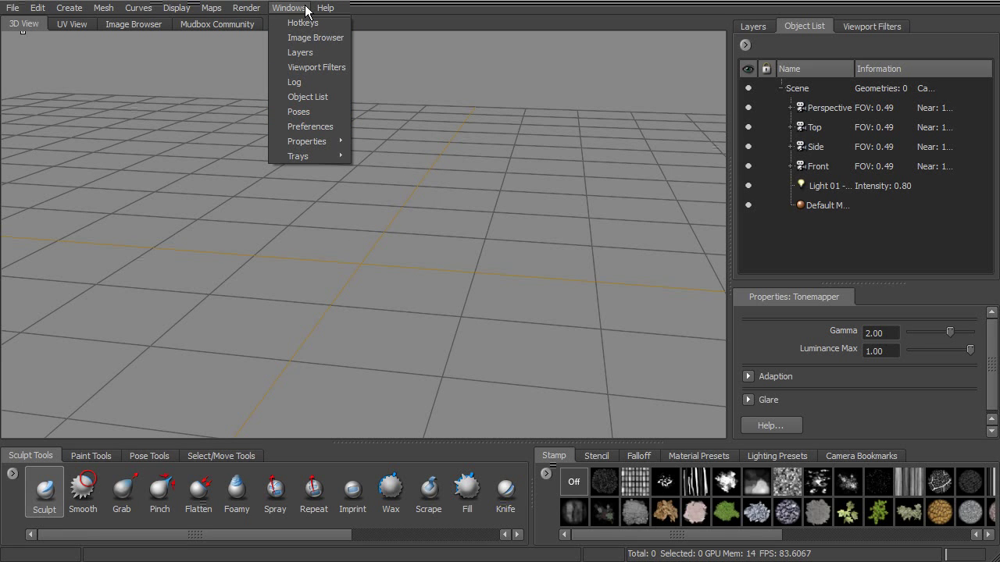
{"action": "mouse_move", "coordinate": [325, 12]}
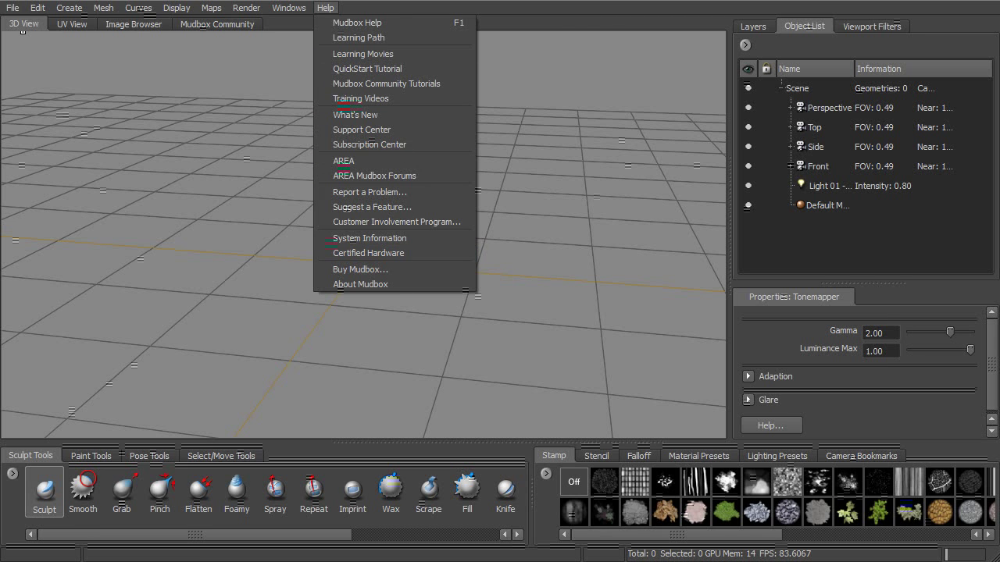
Close the menus and orbit the camera around the empty 3D grid.
{"action": "mouse_move", "coordinate": [288, 8]}
{"action": "left_click", "coordinate": [397, 19]}
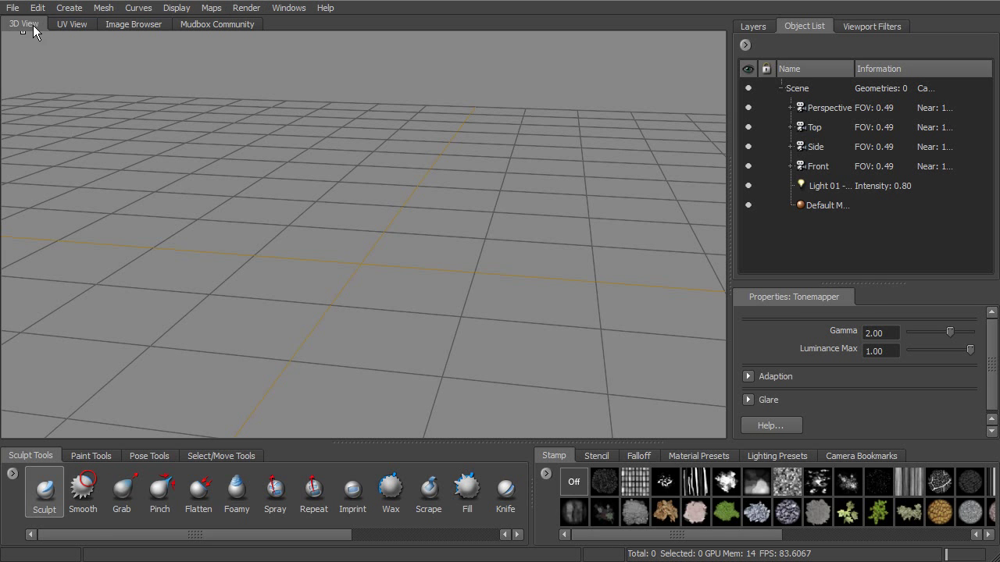
{"action": "left_click_drag", "start_coordinate": [416, 189], "coordinate": [163, 122], "text": "alt"}
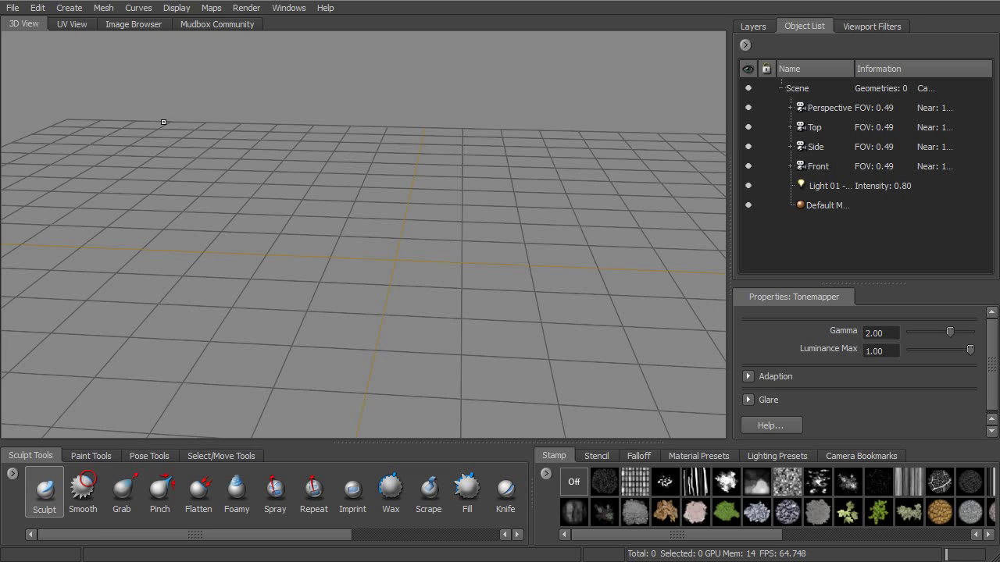
Zoom in and out on the UV View grid, then switch to the Image Browser.
{"action": "left_click", "coordinate": [65, 24]}
{"action": "scroll", "coordinate": [402, 189], "scroll_direction": "down", "scroll_amount": 2}
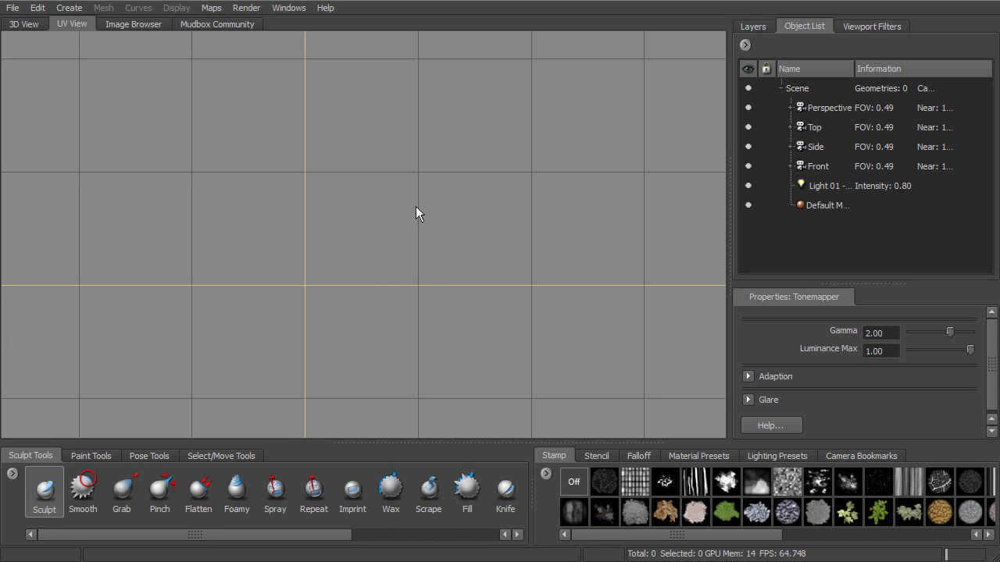
{"action": "scroll", "coordinate": [346, 200], "scroll_direction": "up", "scroll_amount": 3}
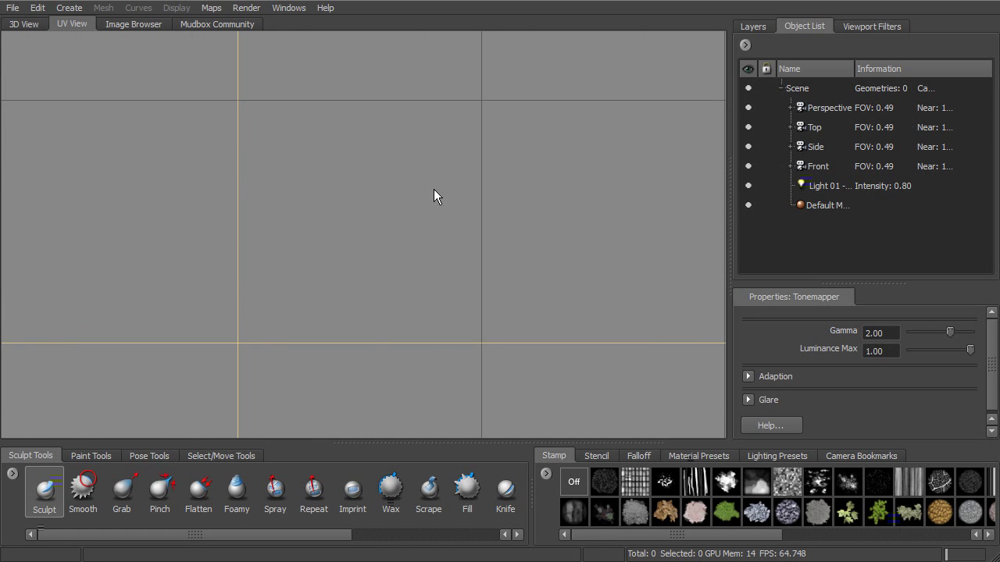
{"action": "scroll", "coordinate": [365, 167], "scroll_direction": "down", "scroll_amount": 3}
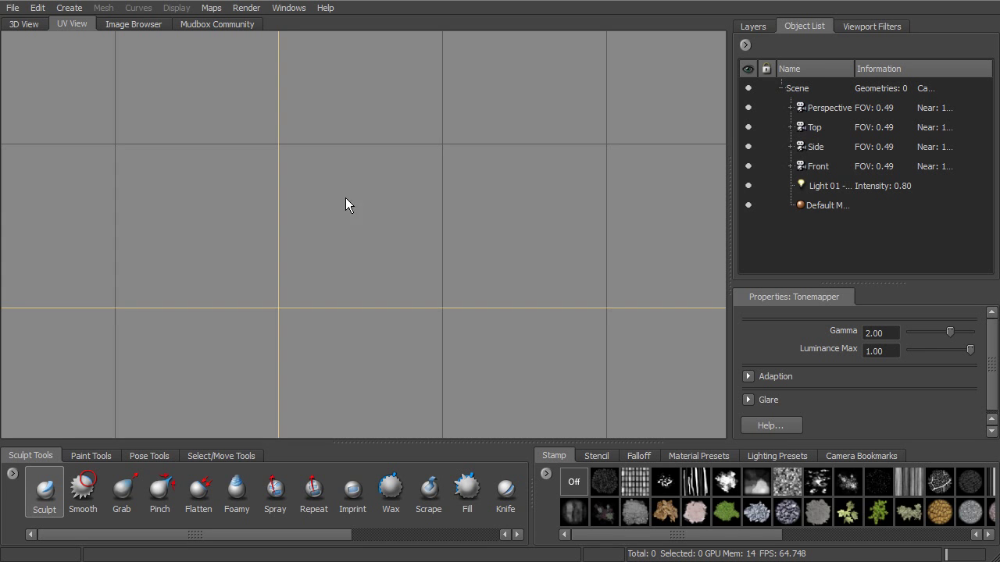
{"action": "scroll", "coordinate": [350, 203], "scroll_direction": "down", "scroll_amount": 1}
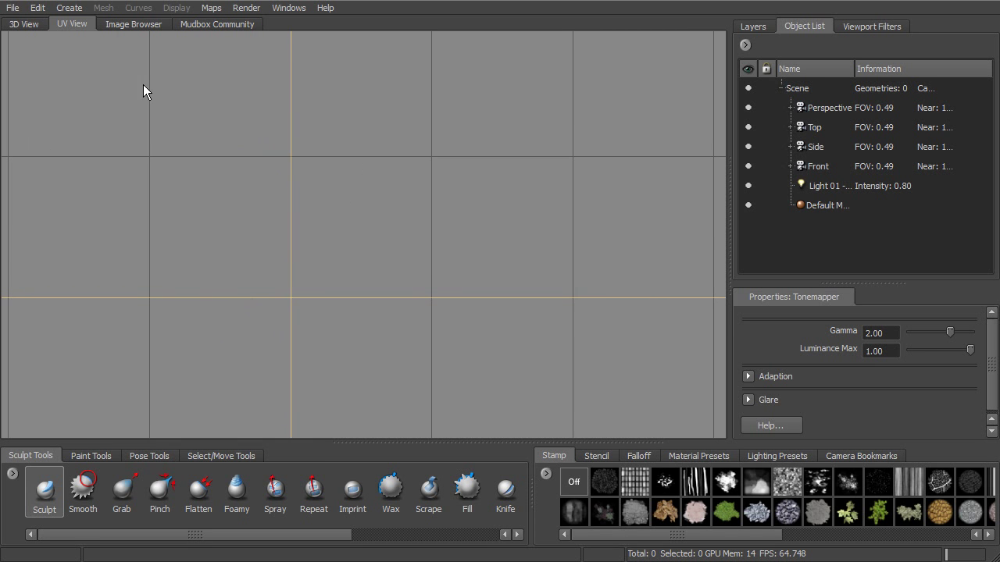
{"action": "left_click", "coordinate": [128, 25]}
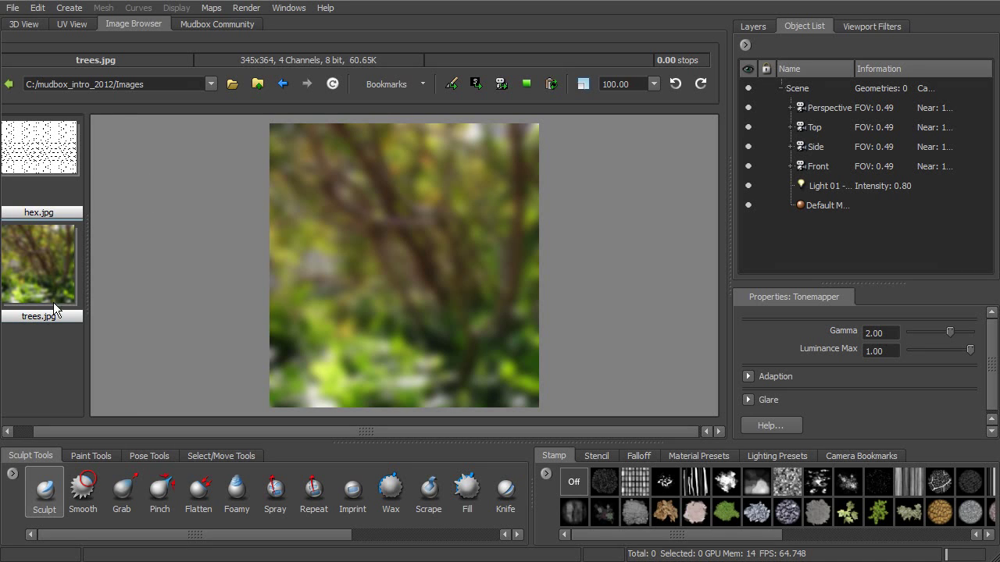
Widen the thumbnail panel, zoom trees.jpg to 200 percent, then fit it back in the viewer.
{"action": "left_click_drag", "start_coordinate": [92, 266], "coordinate": [120, 267]}
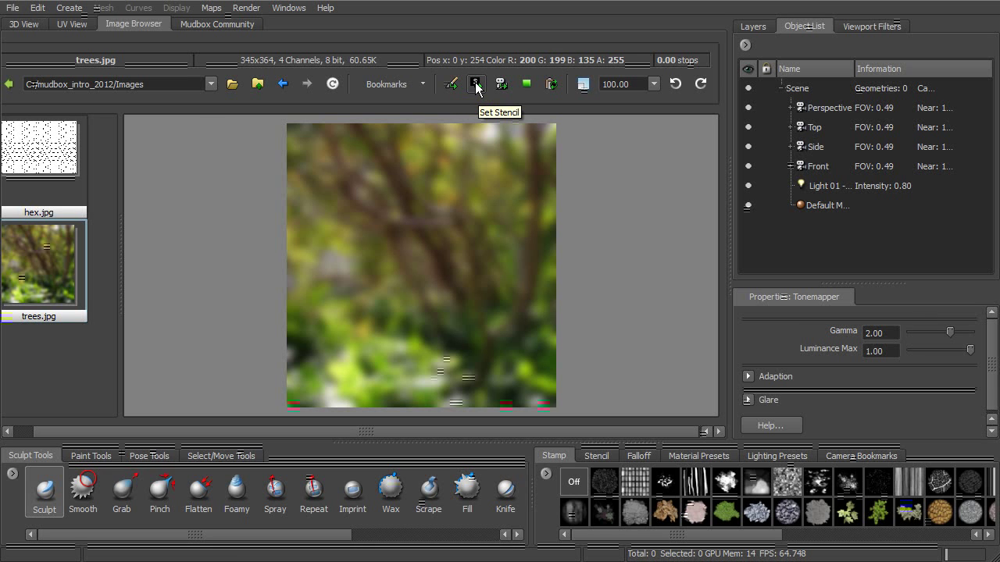
{"action": "left_click", "coordinate": [582, 84]}
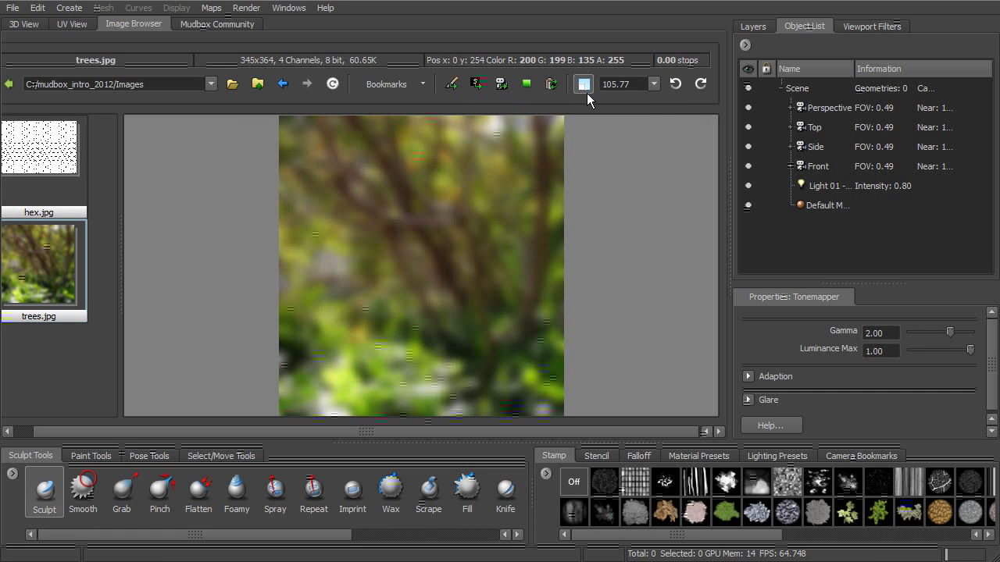
{"action": "left_click", "coordinate": [653, 85]}
{"action": "left_click", "coordinate": [629, 127]}
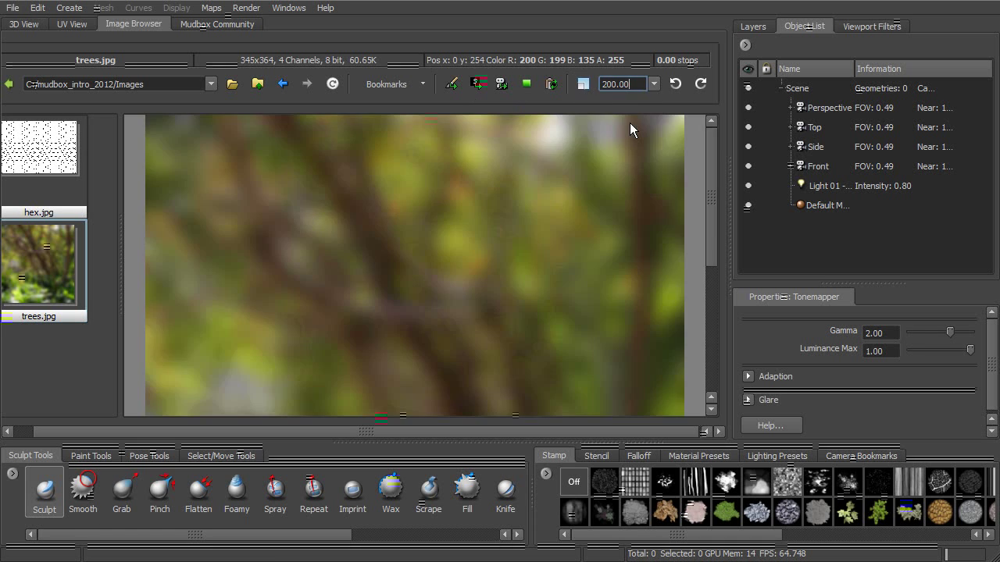
{"action": "left_click", "coordinate": [584, 85]}
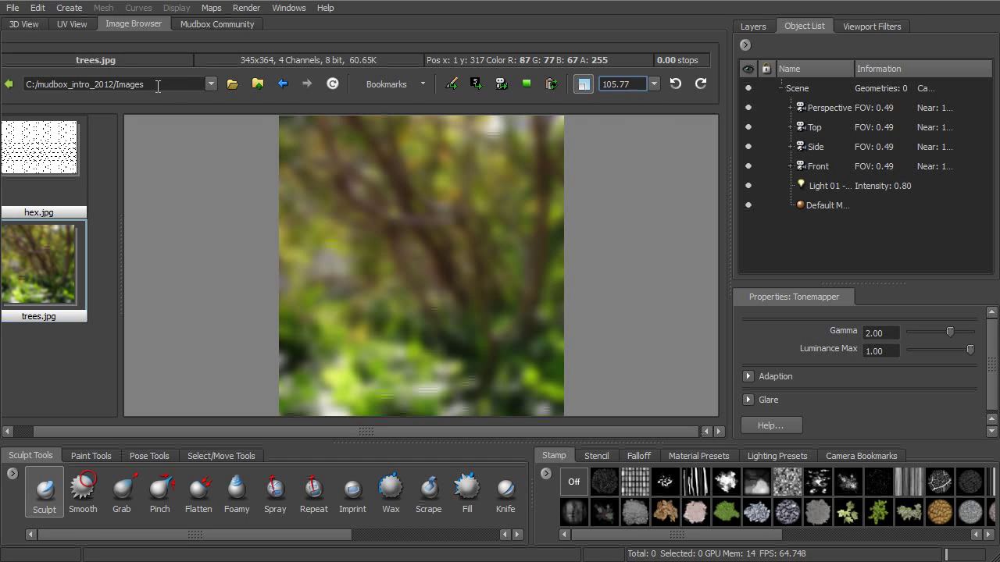
Open the Mudbox Community tab and scroll past Gallery and Tutorials to the Library cards.
{"action": "left_click", "coordinate": [232, 23]}
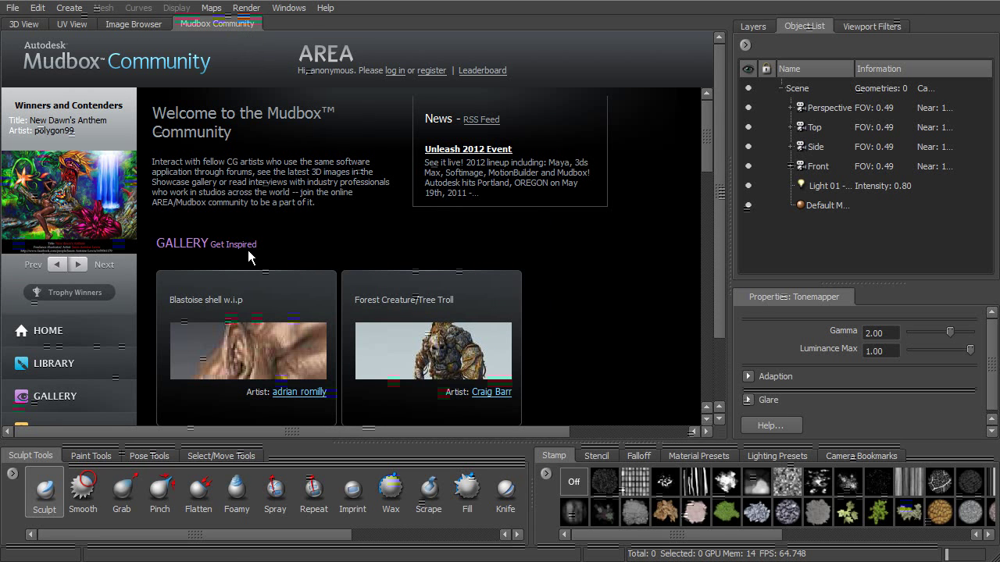
{"action": "scroll", "coordinate": [319, 245], "scroll_direction": "down", "scroll_amount": 2}
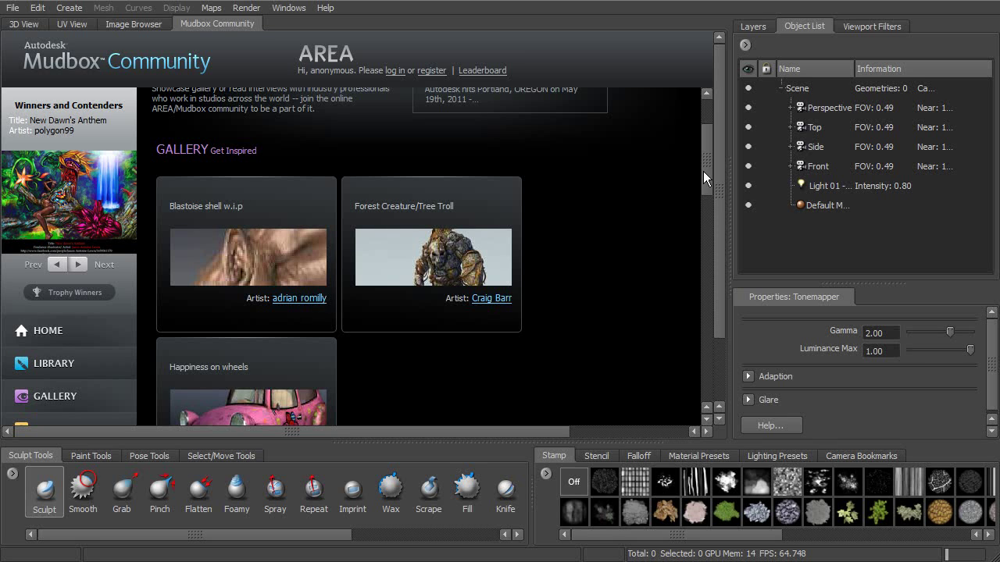
{"action": "left_click_drag", "start_coordinate": [702, 168], "coordinate": [643, 316]}
{"action": "left_click_drag", "start_coordinate": [696, 299], "coordinate": [703, 331]}
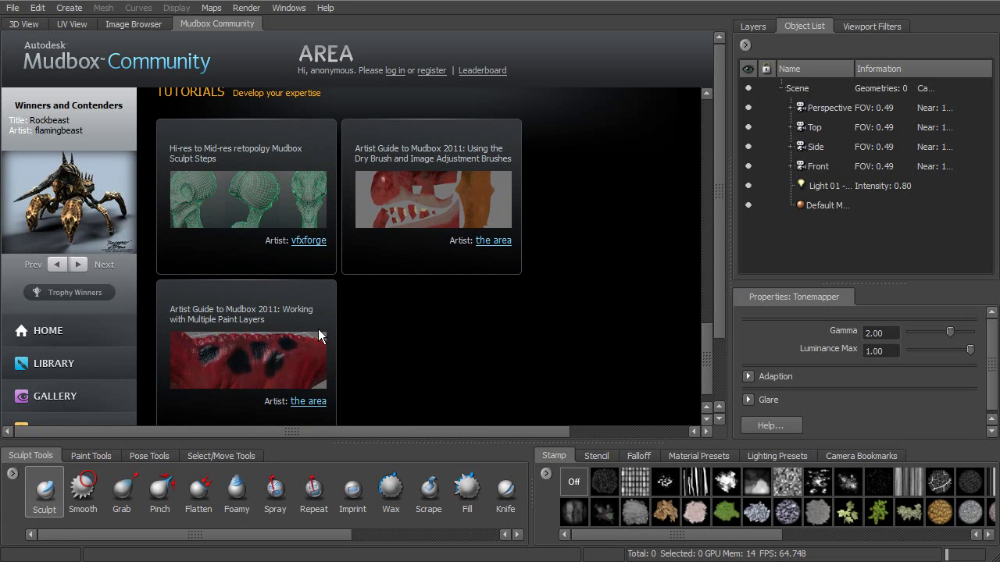
{"action": "left_click_drag", "start_coordinate": [708, 346], "coordinate": [710, 238]}
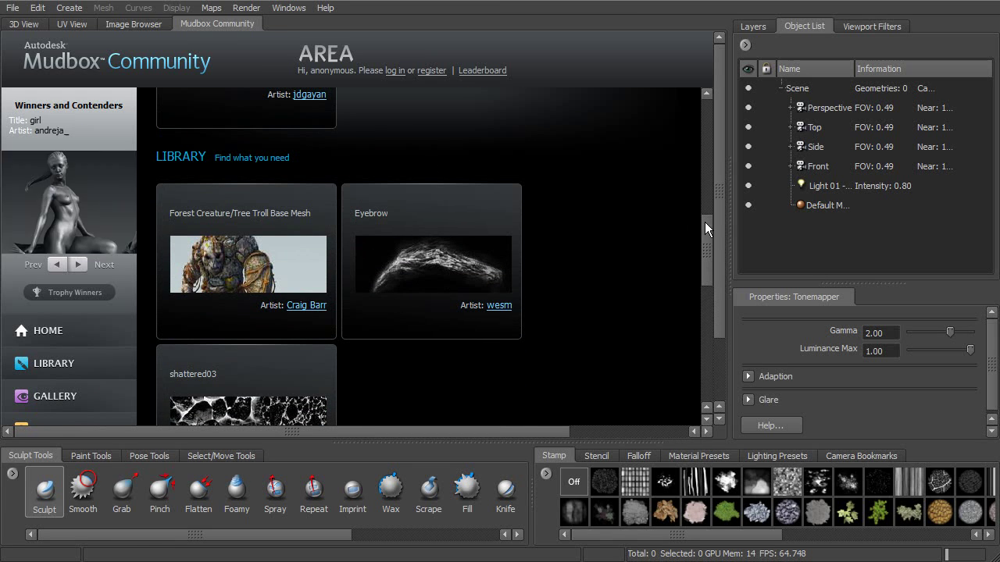
{"action": "left_click_drag", "start_coordinate": [706, 225], "coordinate": [700, 252]}
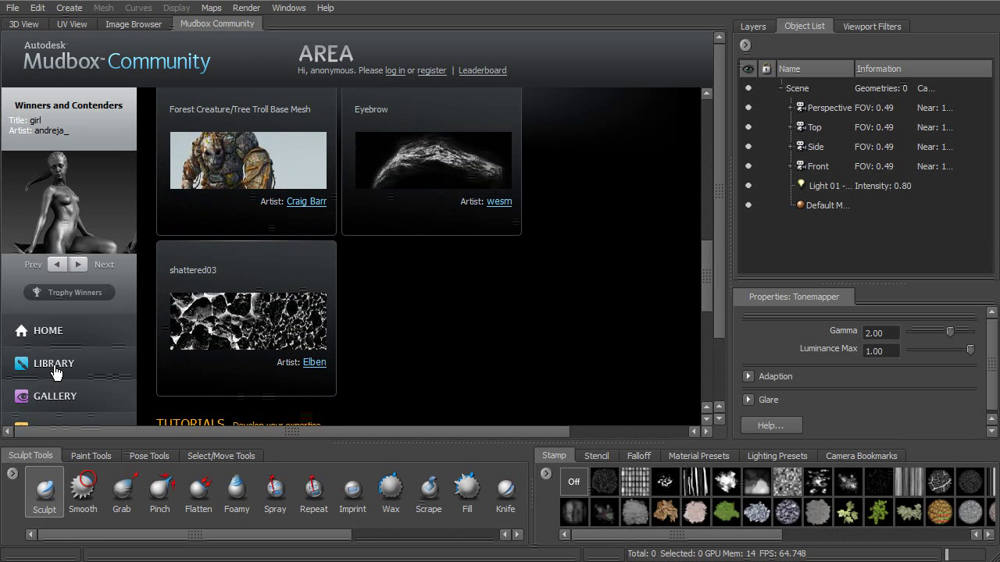
Expand LIBRARY in the Community sidebar and load the Stamps (168) page.
{"action": "left_click", "coordinate": [51, 365]}
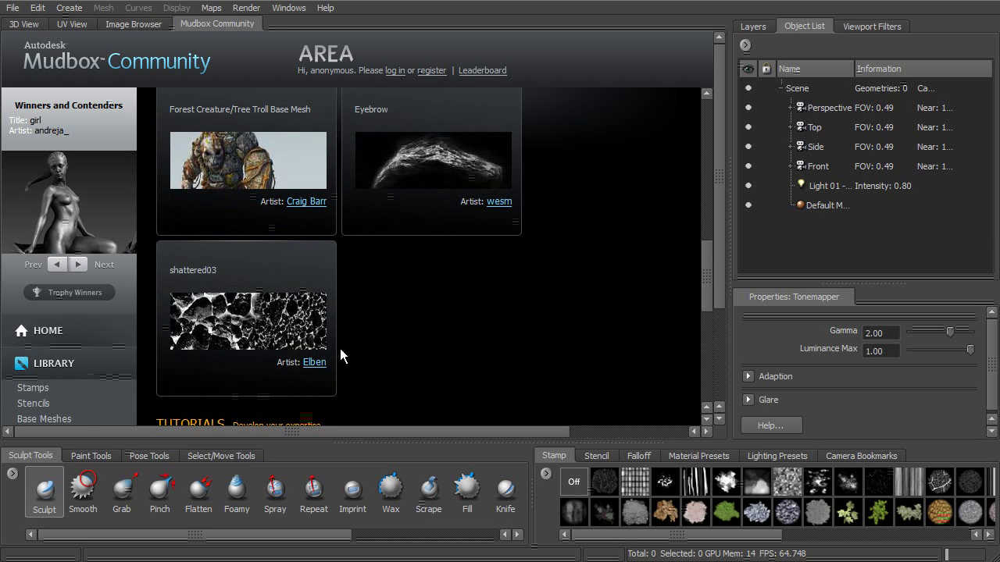
{"action": "left_click", "coordinate": [34, 389]}
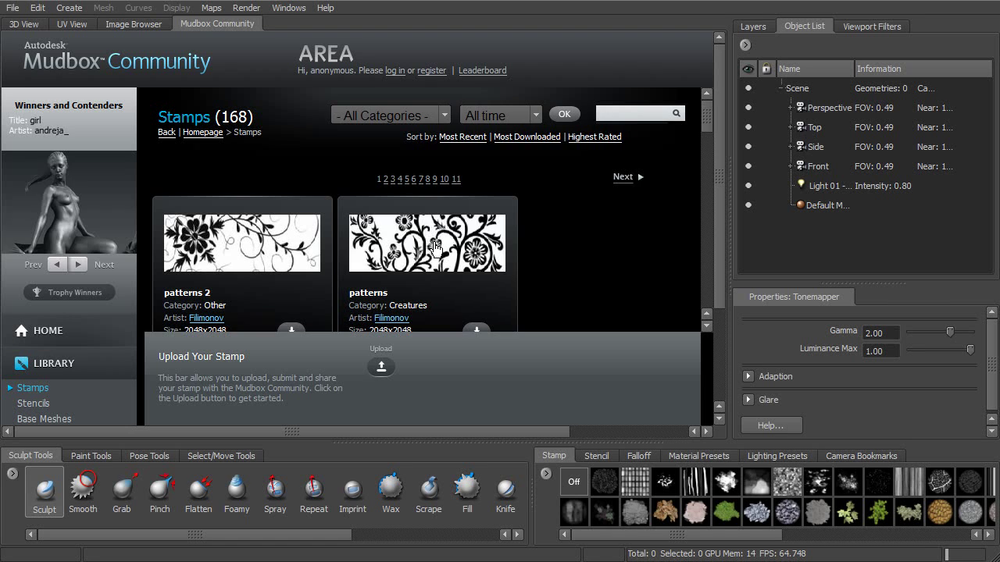
{"action": "scroll", "coordinate": [452, 248], "scroll_direction": "down", "scroll_amount": 1}
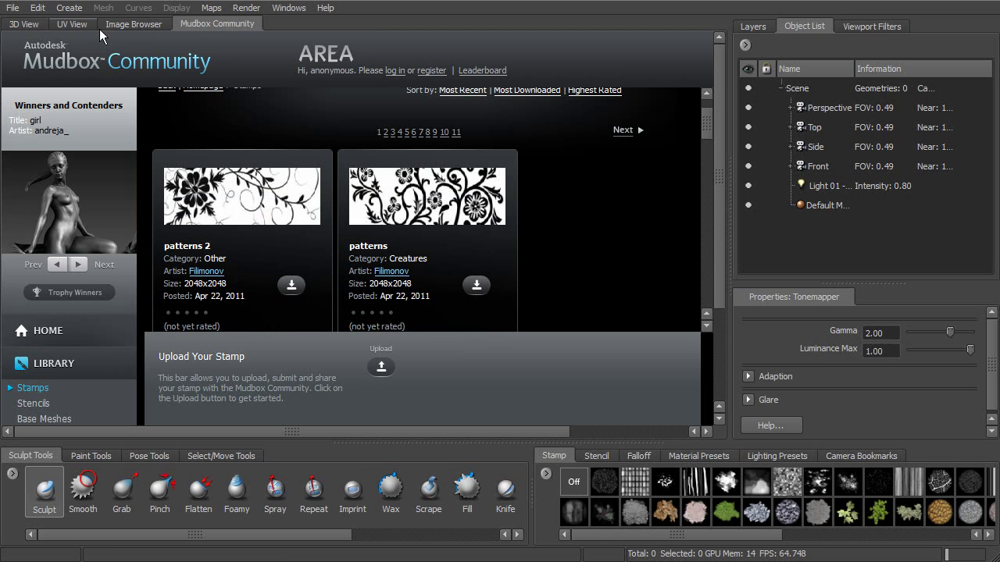
Return to the 3D View and cycle through the Perspective, Top, Side and Front cameras and Light 01.
{"action": "left_click", "coordinate": [24, 24]}
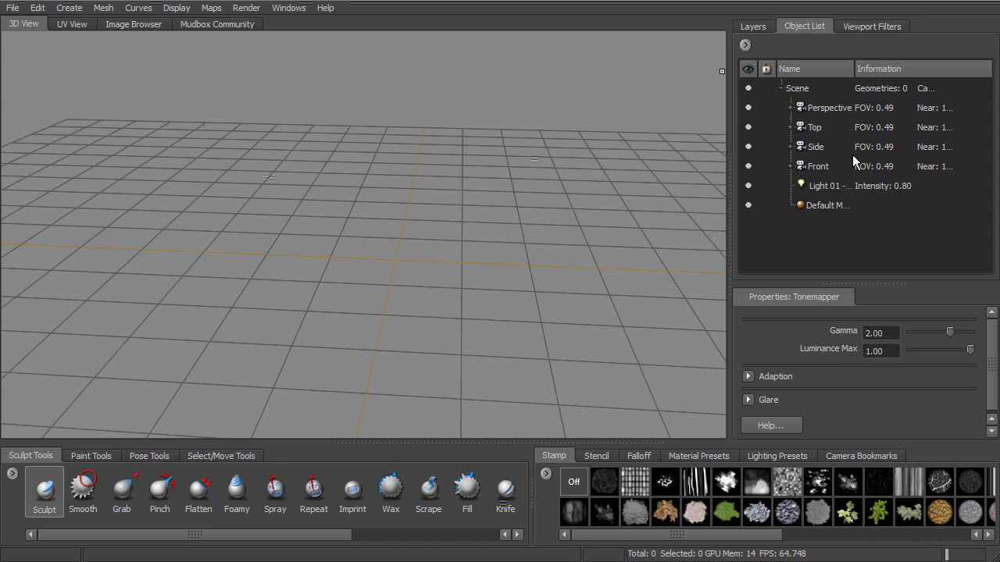
{"action": "left_click", "coordinate": [817, 108]}
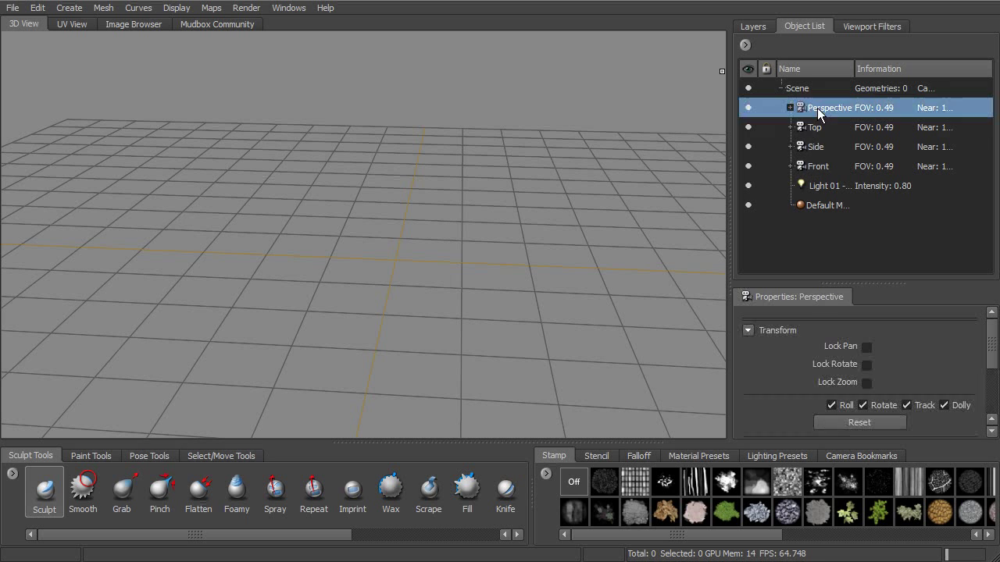
{"action": "left_click", "coordinate": [818, 125]}
{"action": "left_click", "coordinate": [821, 149]}
{"action": "left_click", "coordinate": [824, 161]}
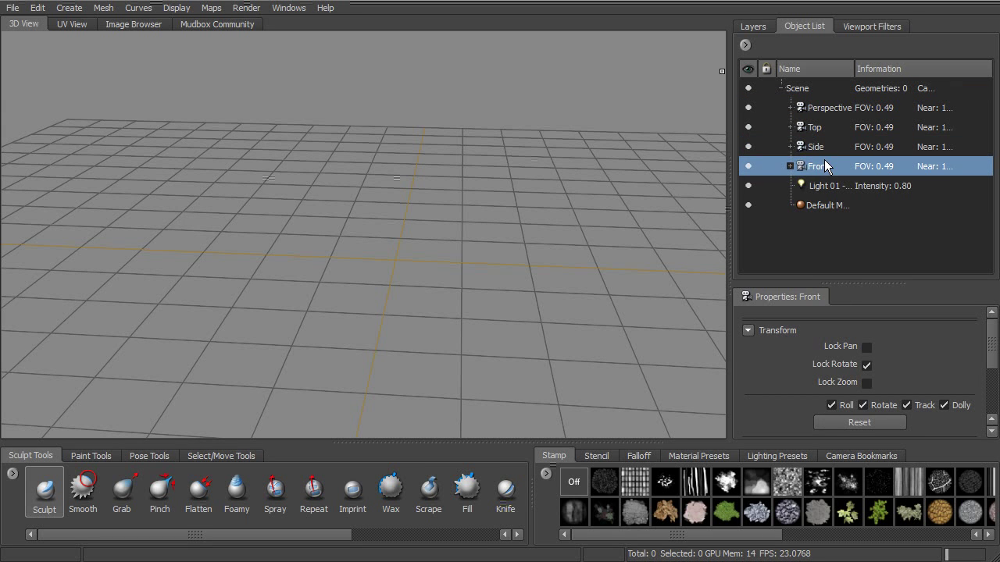
{"action": "left_click", "coordinate": [826, 186]}
{"action": "left_click", "coordinate": [824, 166]}
{"action": "left_click", "coordinate": [821, 147]}
{"action": "left_click", "coordinate": [826, 126]}
{"action": "left_click", "coordinate": [826, 111]}
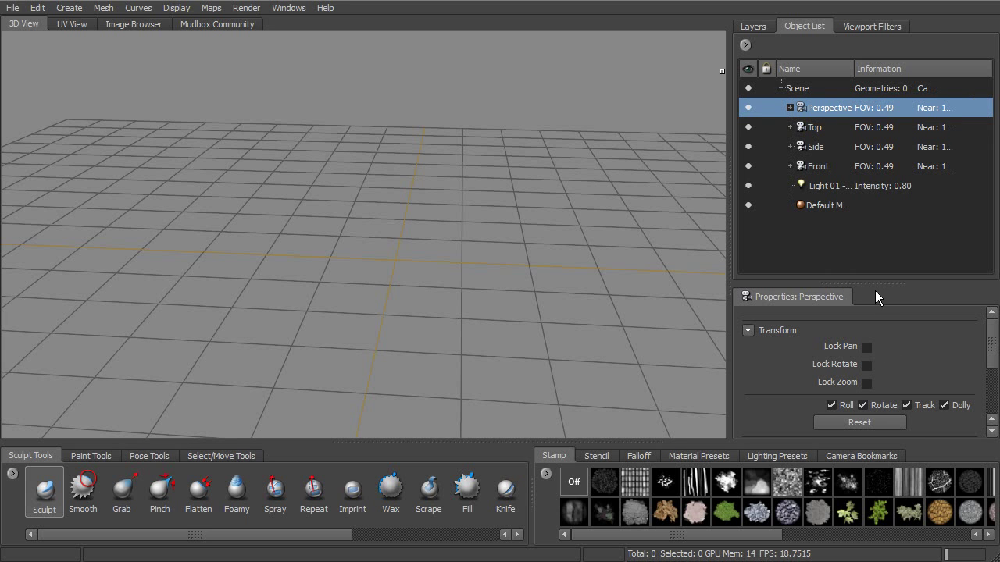
Enlarge the properties area and view the Side camera, Light 01 and Default Material settings.
{"action": "left_click_drag", "start_coordinate": [875, 293], "coordinate": [861, 278]}
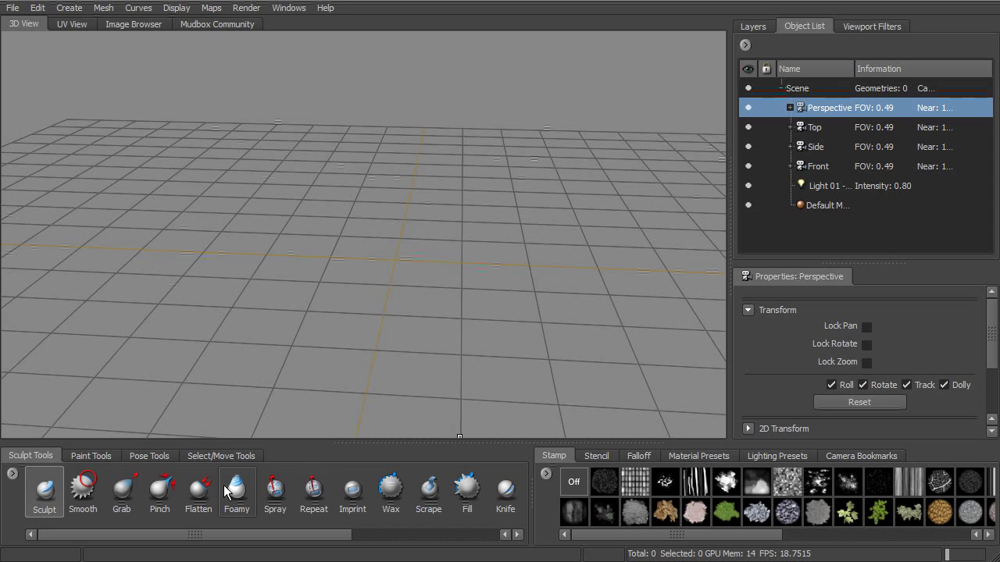
{"action": "left_click", "coordinate": [812, 148]}
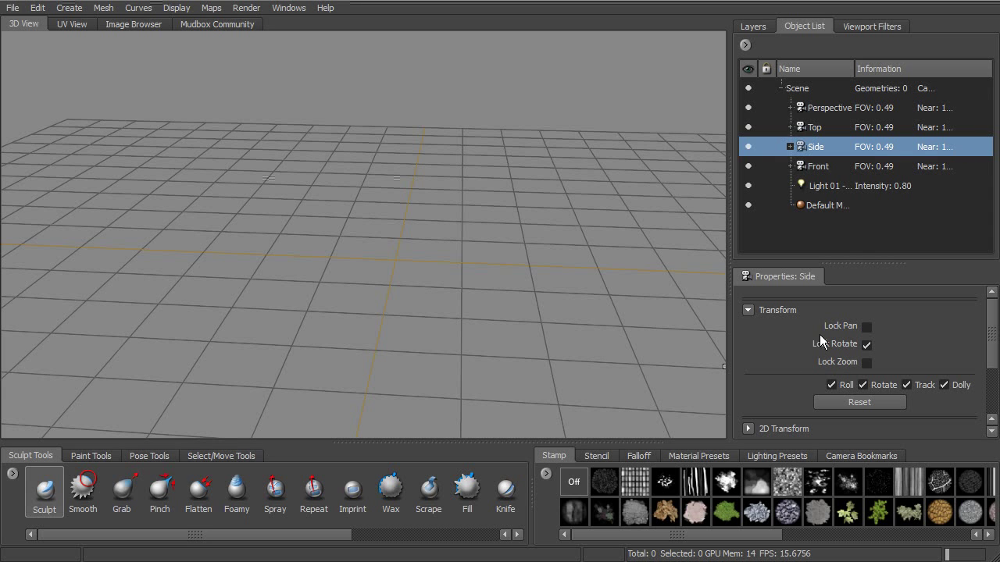
{"action": "left_click", "coordinate": [826, 188]}
{"action": "left_click", "coordinate": [823, 206]}
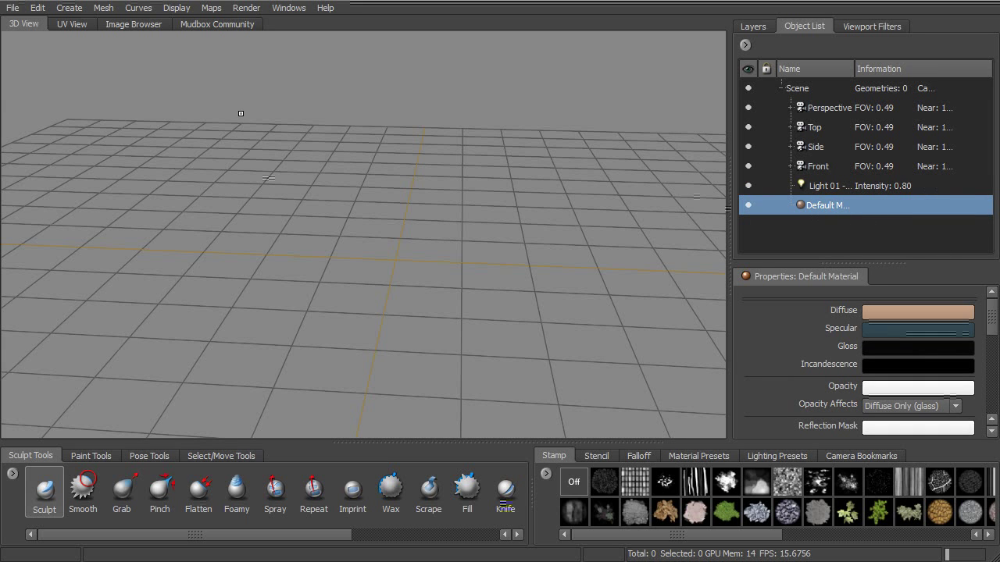
Add the Basic Head mesh to the scene from Create > Mesh.
{"action": "left_click", "coordinate": [70, 8]}
{"action": "mouse_move", "coordinate": [85, 24]}
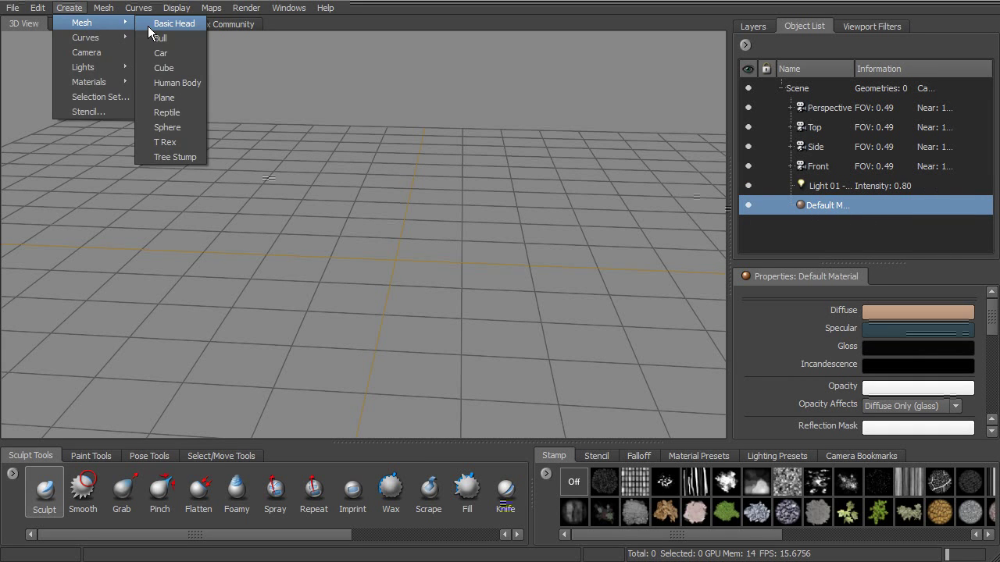
{"action": "left_click", "coordinate": [148, 26]}
Select basicHead in the Object List and leave its visibility turned off.
{"action": "left_click", "coordinate": [881, 225]}
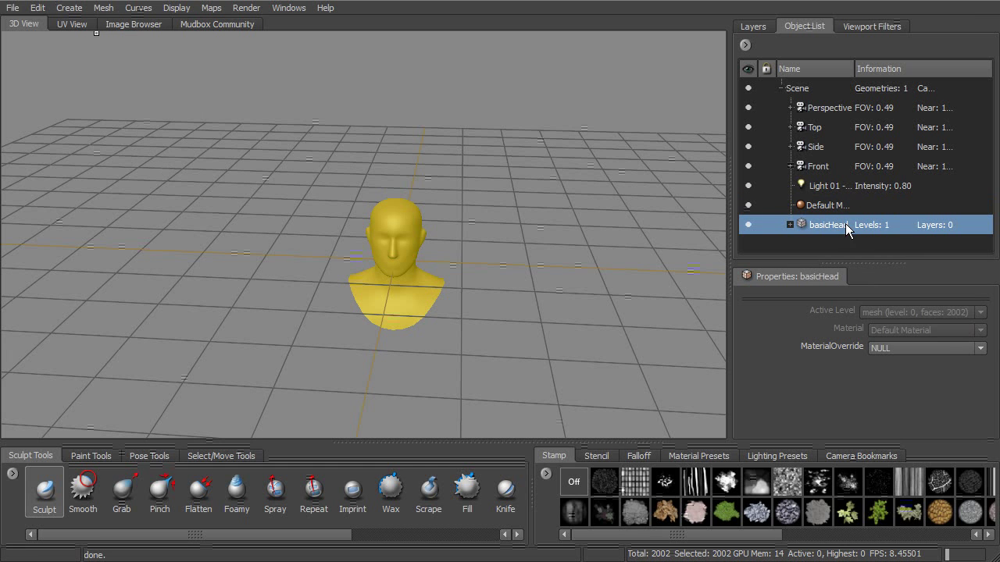
{"action": "left_click", "coordinate": [790, 225]}
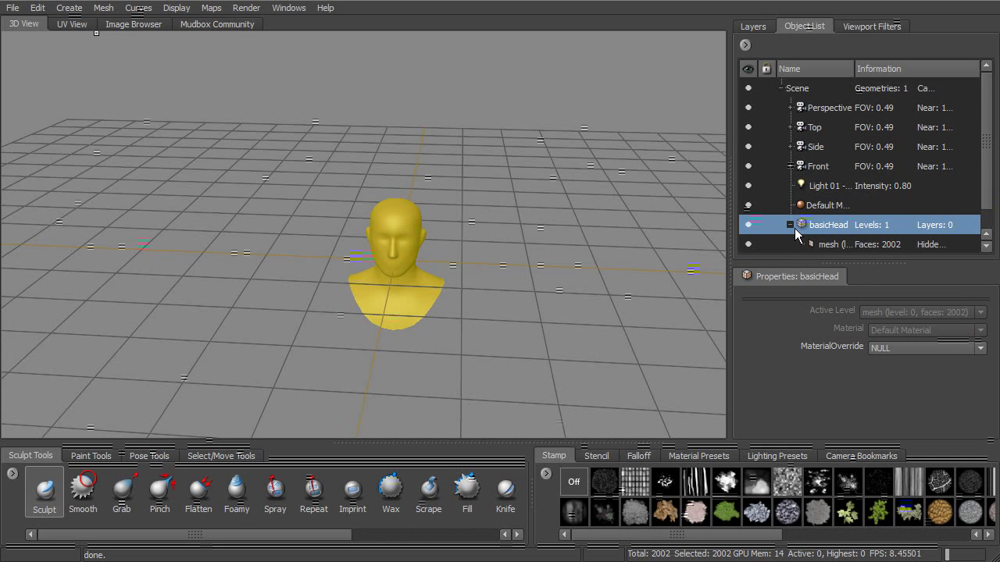
{"action": "left_click", "coordinate": [789, 224]}
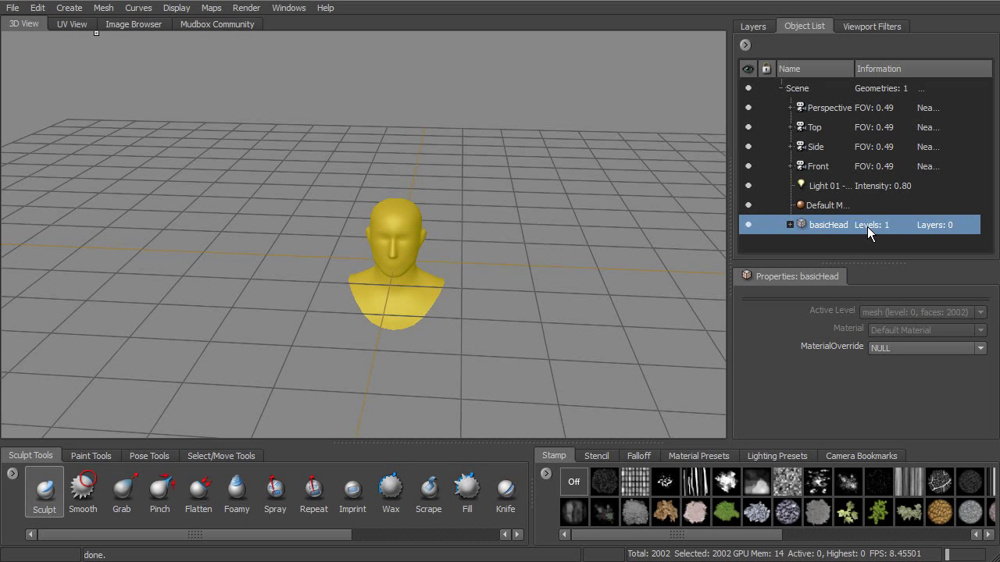
{"action": "left_click", "coordinate": [749, 225]}
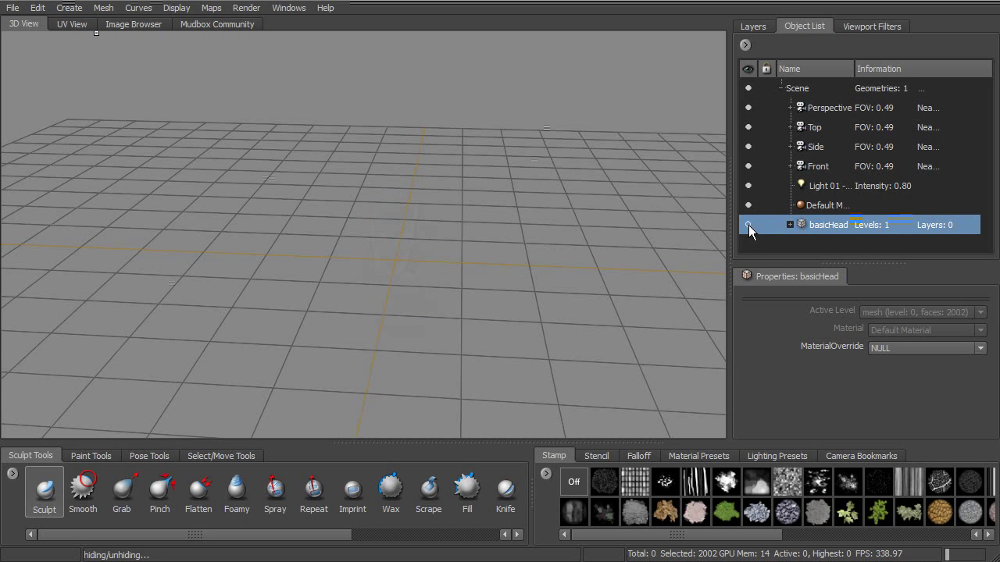
{"action": "left_click", "coordinate": [748, 225]}
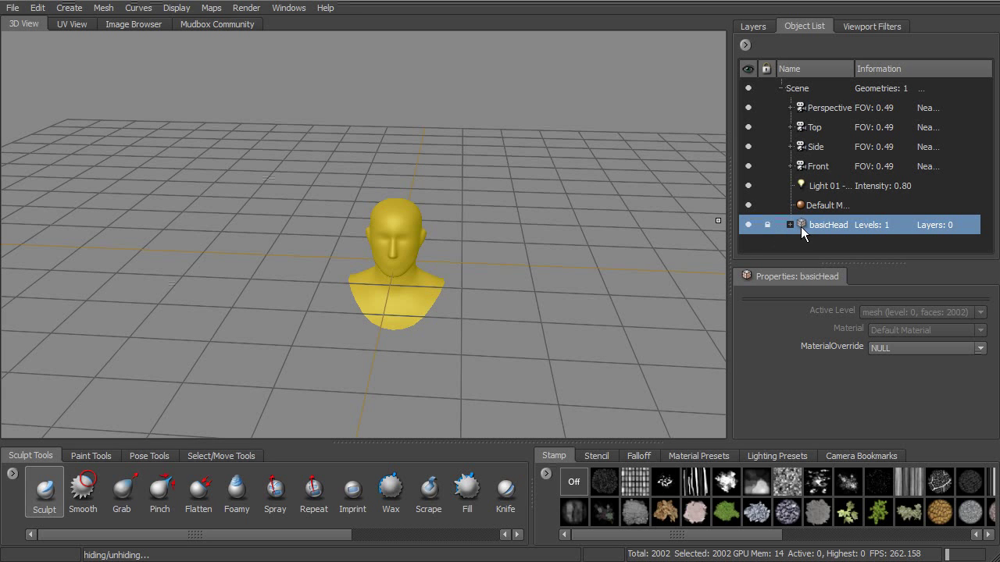
{"action": "left_click", "coordinate": [748, 225]}
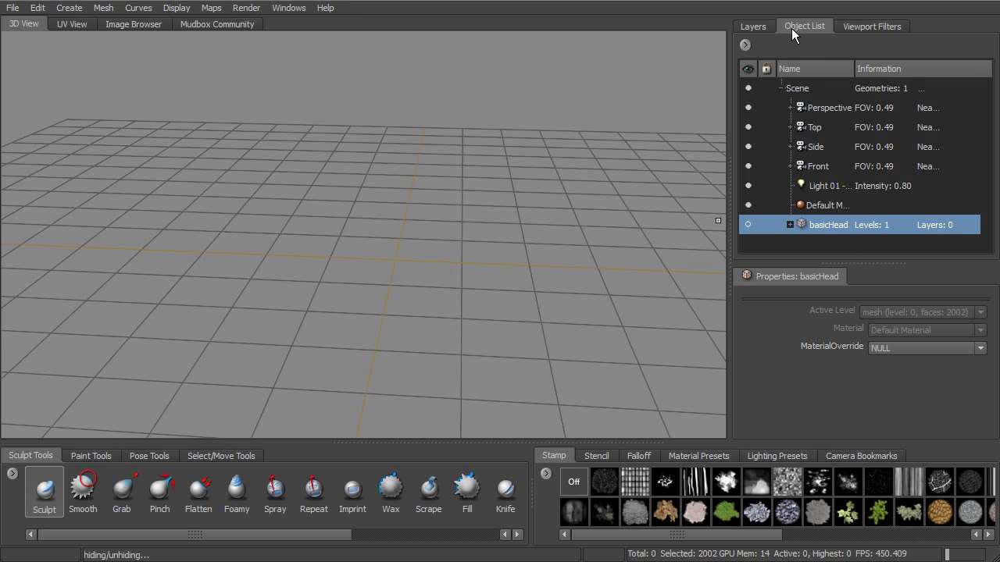
Compare the head's Sculpt and Paint layers in the Layers tab, finding no paint layers yet.
{"action": "left_click", "coordinate": [761, 26]}
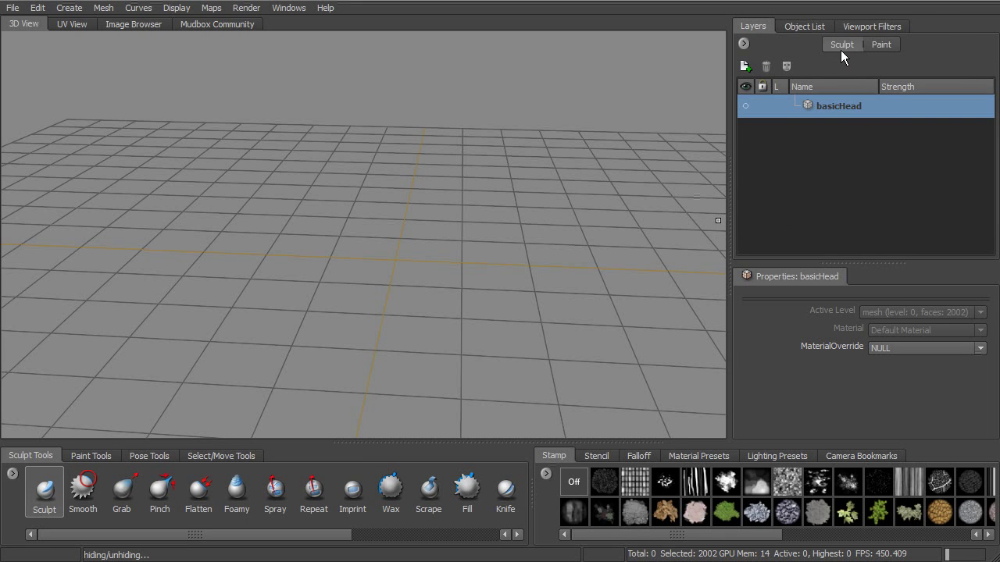
{"action": "left_click", "coordinate": [882, 45]}
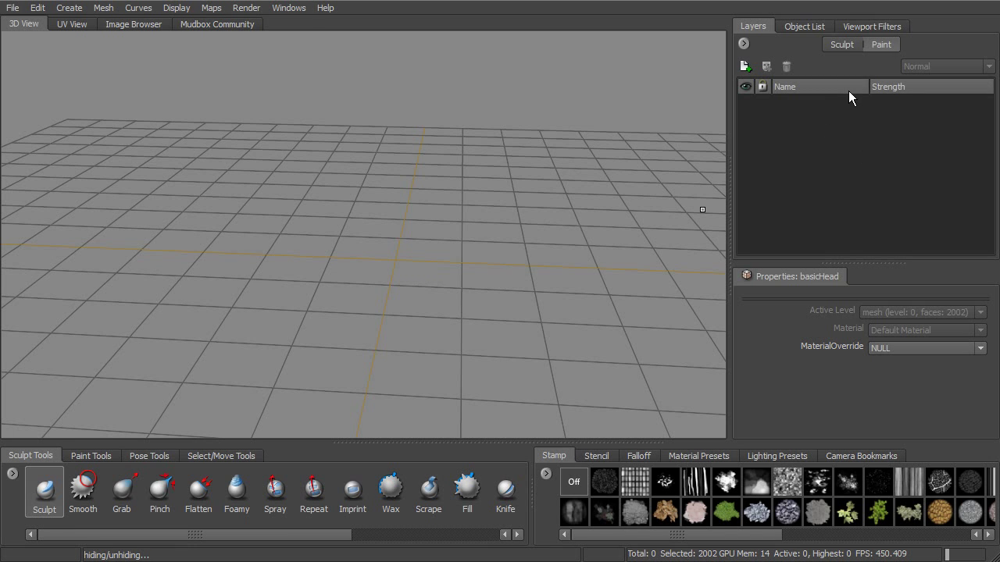
{"action": "left_click", "coordinate": [844, 45]}
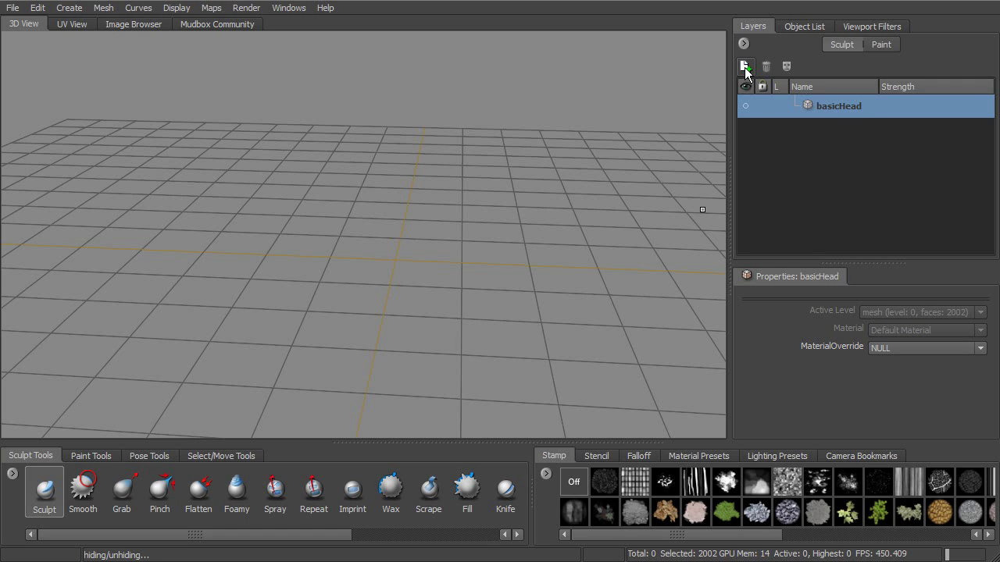
{"action": "left_click", "coordinate": [743, 45]}
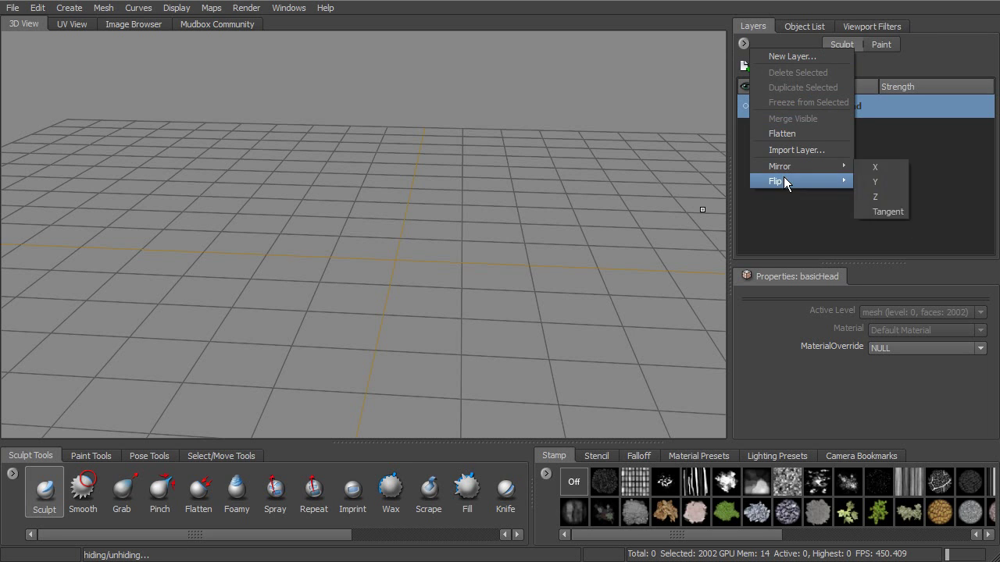
{"action": "left_click", "coordinate": [934, 157]}
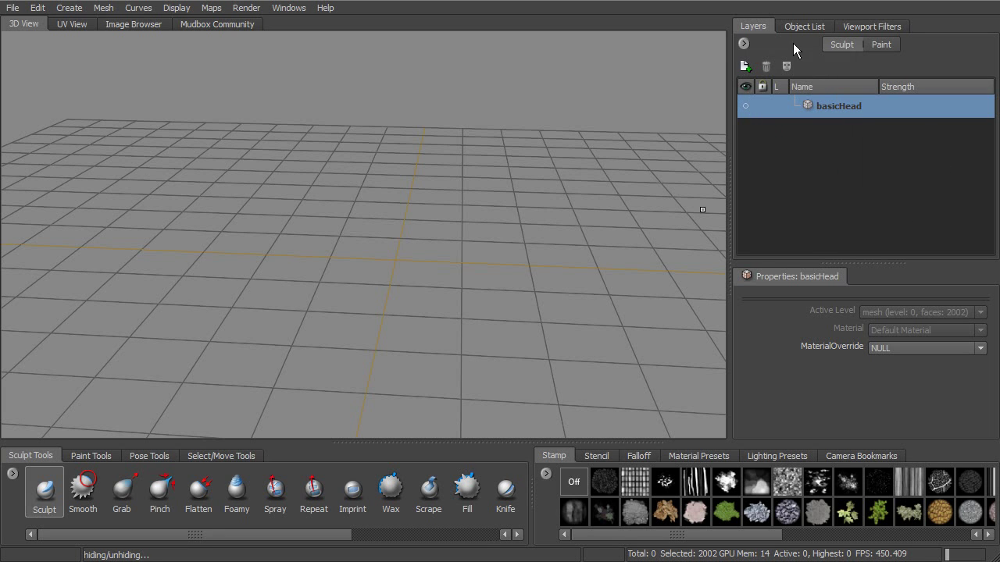
{"action": "left_click", "coordinate": [745, 107]}
{"action": "left_click", "coordinate": [882, 44]}
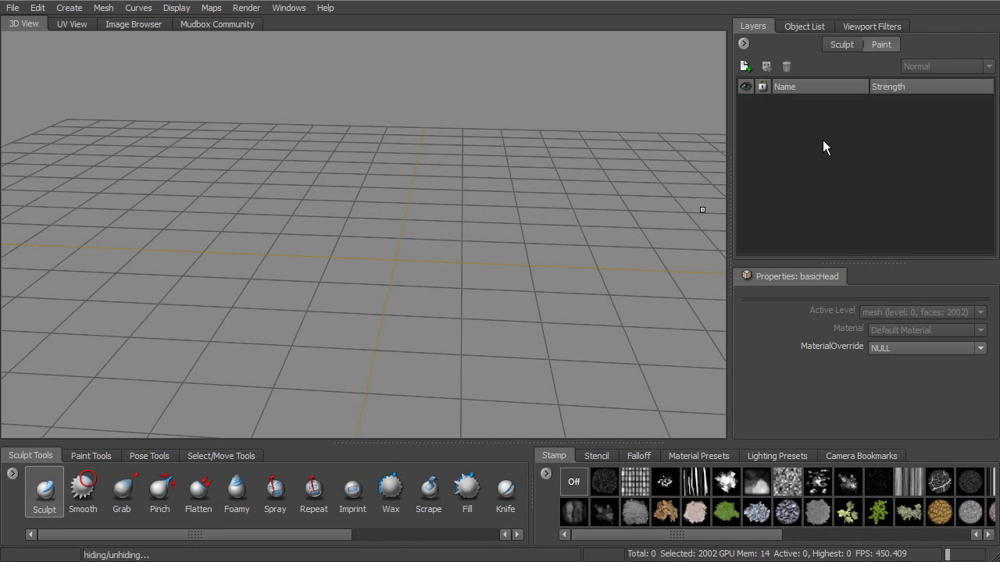
{"action": "left_click", "coordinate": [798, 26]}
Check the object-type filter, then list viewport filters like Tonemapper, Depth of Field and Ambient Occlusion.
{"action": "left_click", "coordinate": [746, 44]}
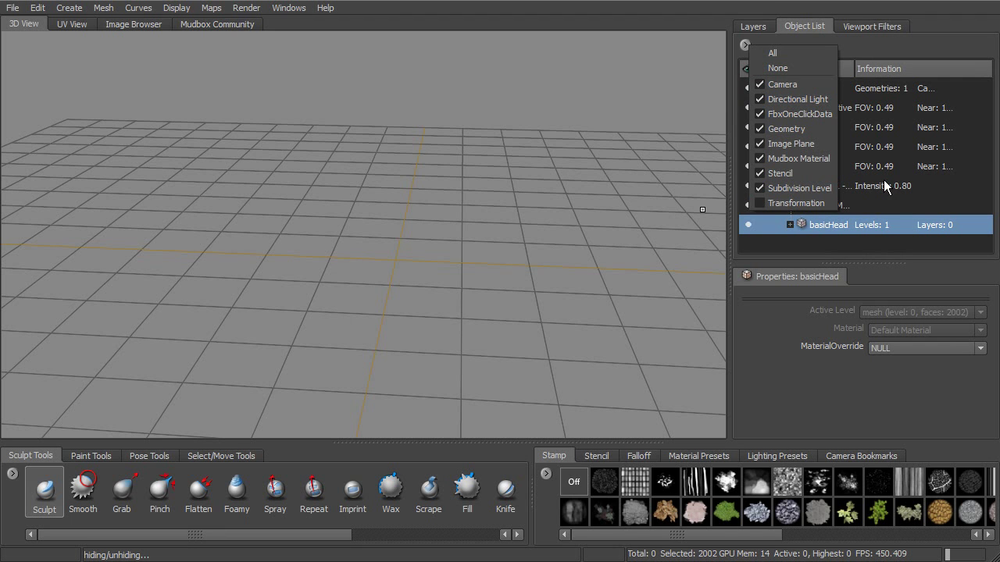
{"action": "left_click", "coordinate": [910, 47]}
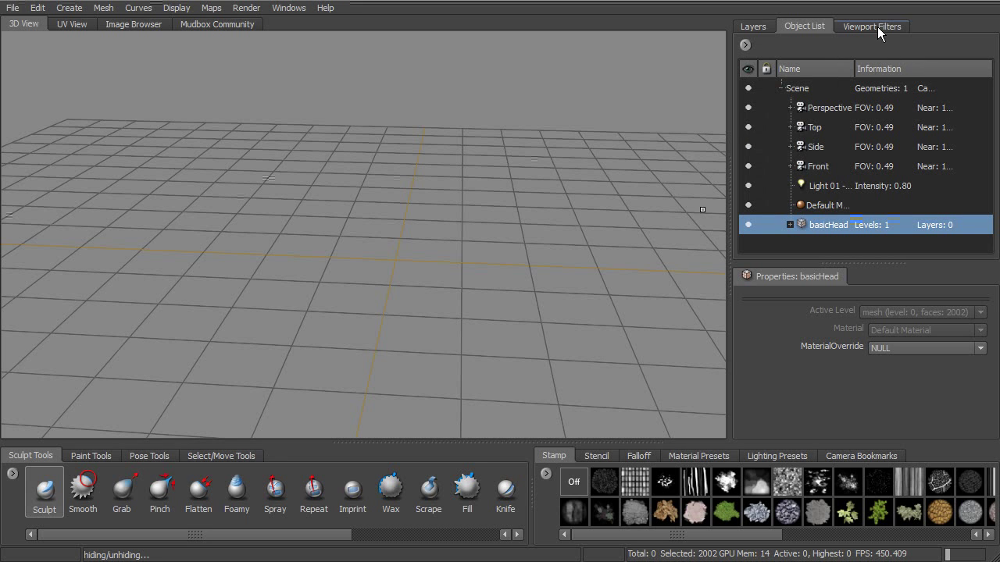
{"action": "left_click", "coordinate": [877, 26]}
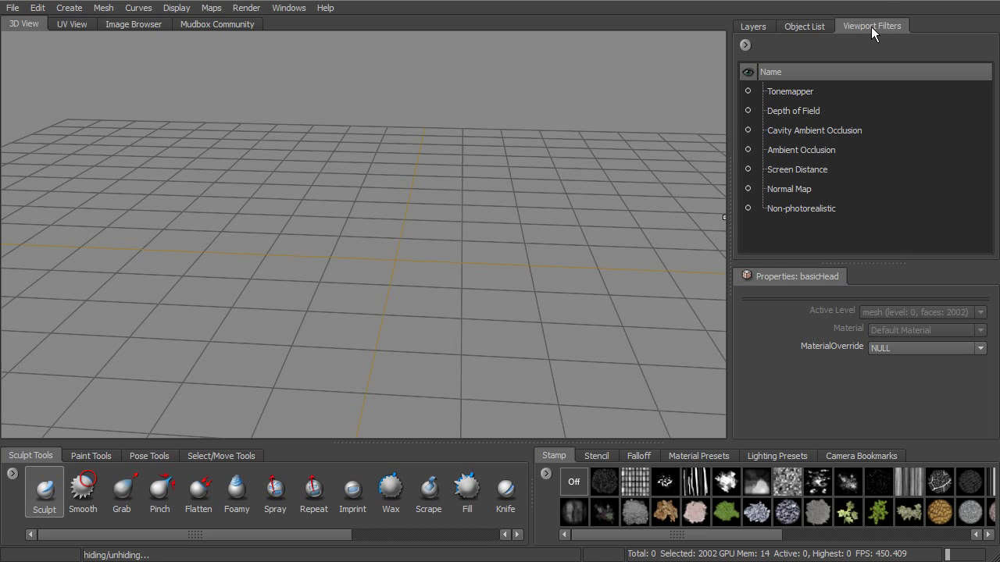
Toggle the Depth of Field and Tonemapper filters on and off, then return to the Object List.
{"action": "left_click", "coordinate": [799, 110]}
{"action": "left_click", "coordinate": [750, 92]}
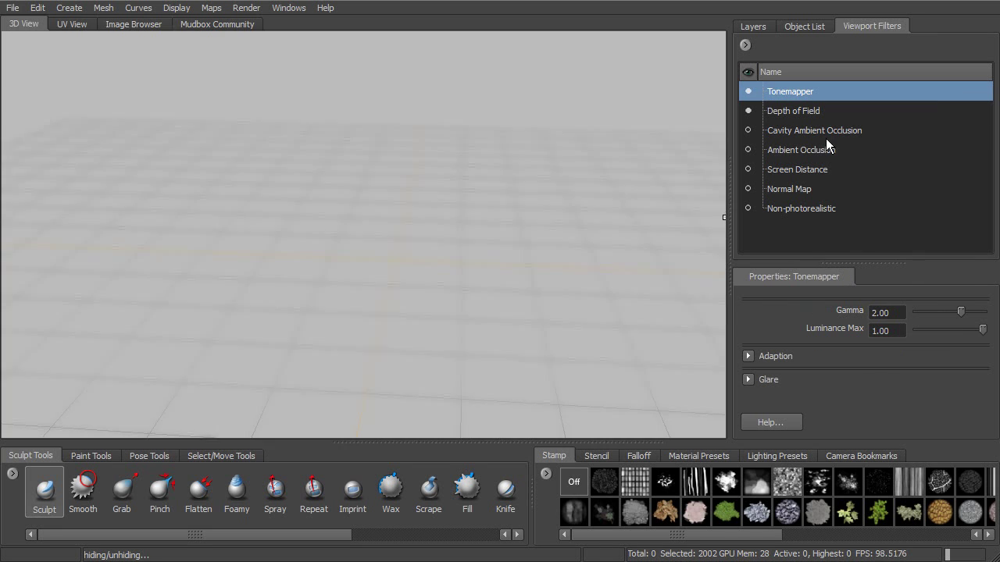
{"action": "left_click", "coordinate": [748, 91]}
{"action": "left_click", "coordinate": [748, 110]}
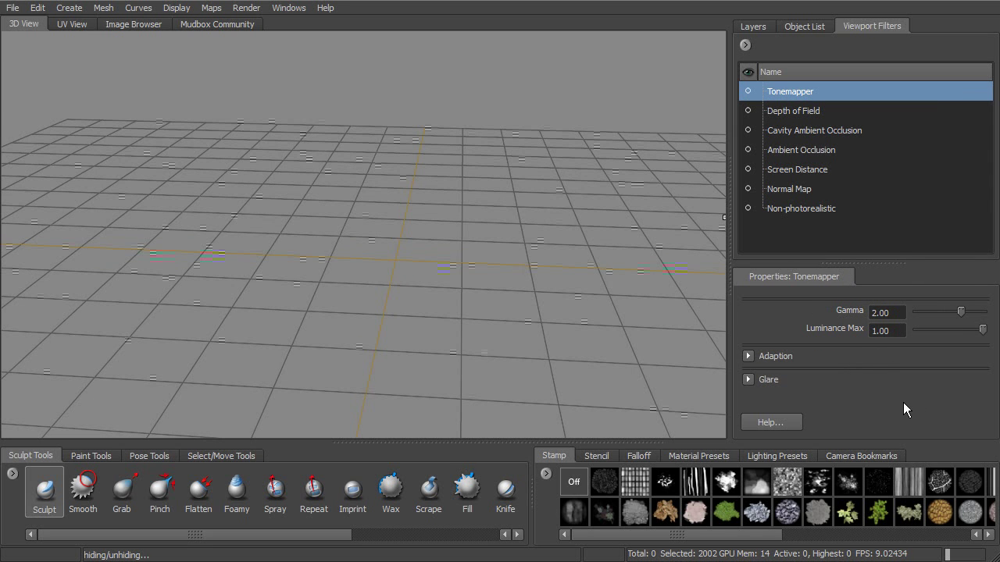
{"action": "left_click", "coordinate": [806, 27]}
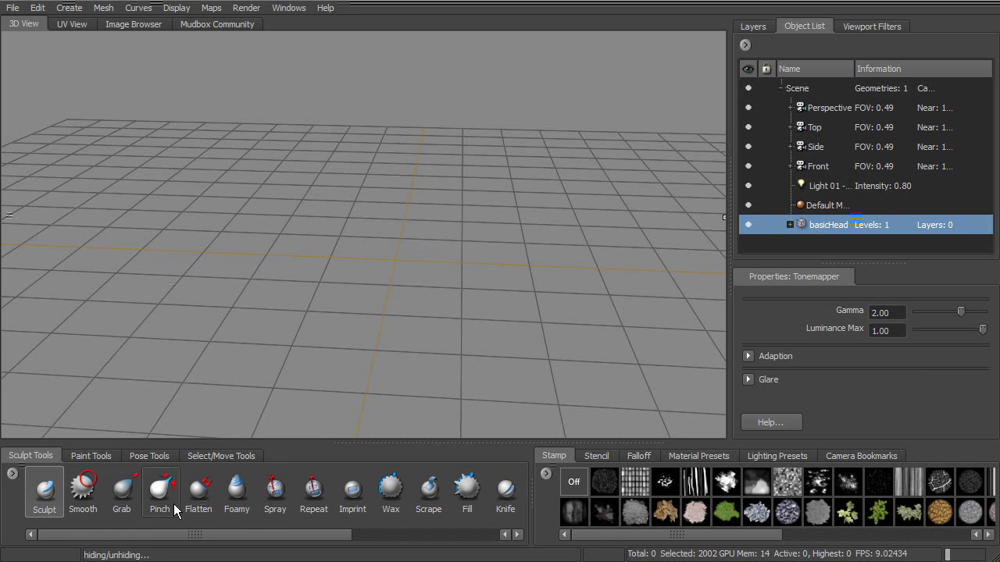
{"action": "left_click_drag", "start_coordinate": [244, 539], "coordinate": [391, 534]}
{"action": "left_click_drag", "start_coordinate": [303, 538], "coordinate": [141, 537]}
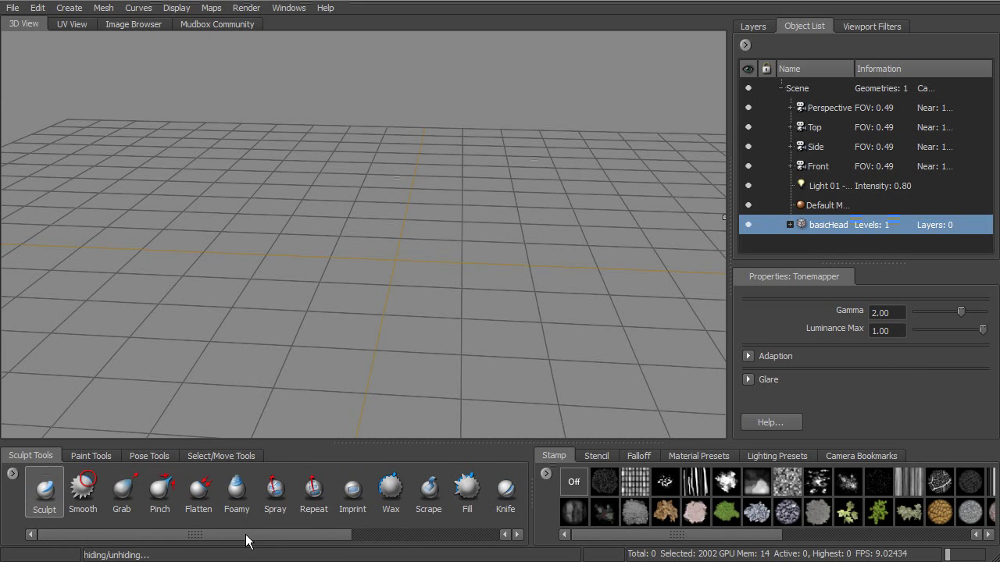
{"action": "left_click_drag", "start_coordinate": [195, 535], "coordinate": [382, 539]}
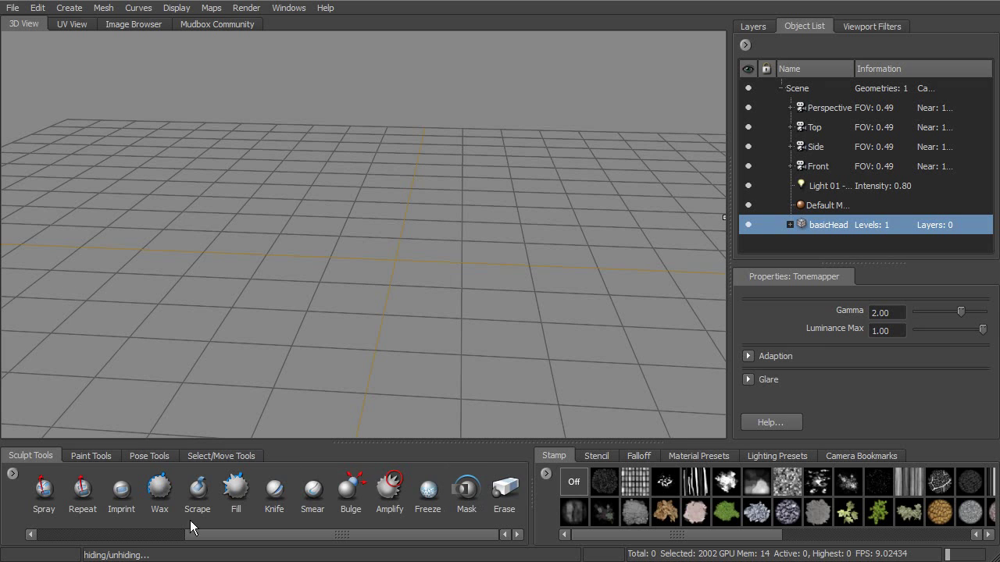
{"action": "left_click_drag", "start_coordinate": [212, 536], "coordinate": [76, 516]}
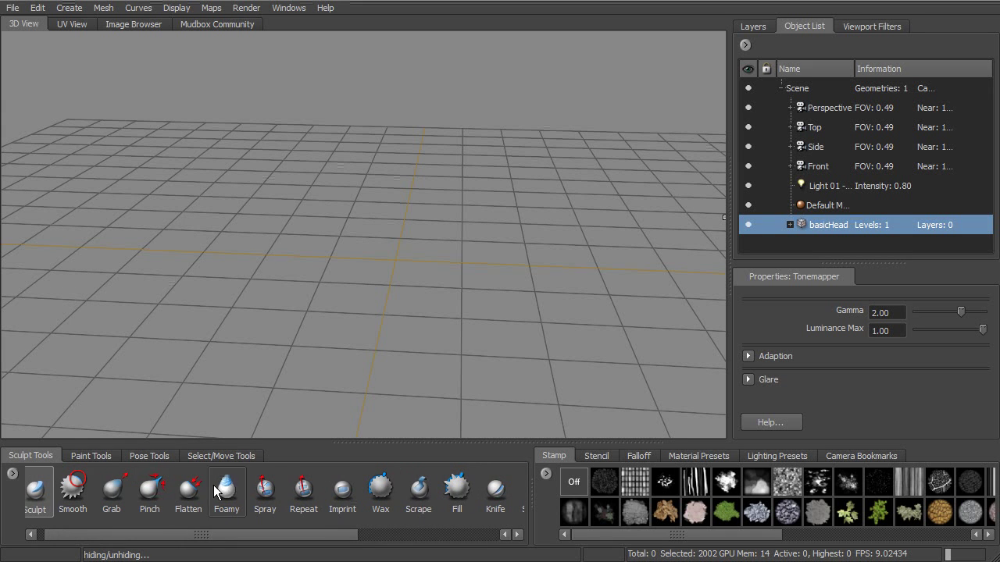
{"action": "mouse_move", "coordinate": [327, 534]}
{"action": "left_mouse_down"}
{"action": "mouse_move", "coordinate": [421, 534]}
{"action": "mouse_move", "coordinate": [198, 531]}
{"action": "left_mouse_up"}
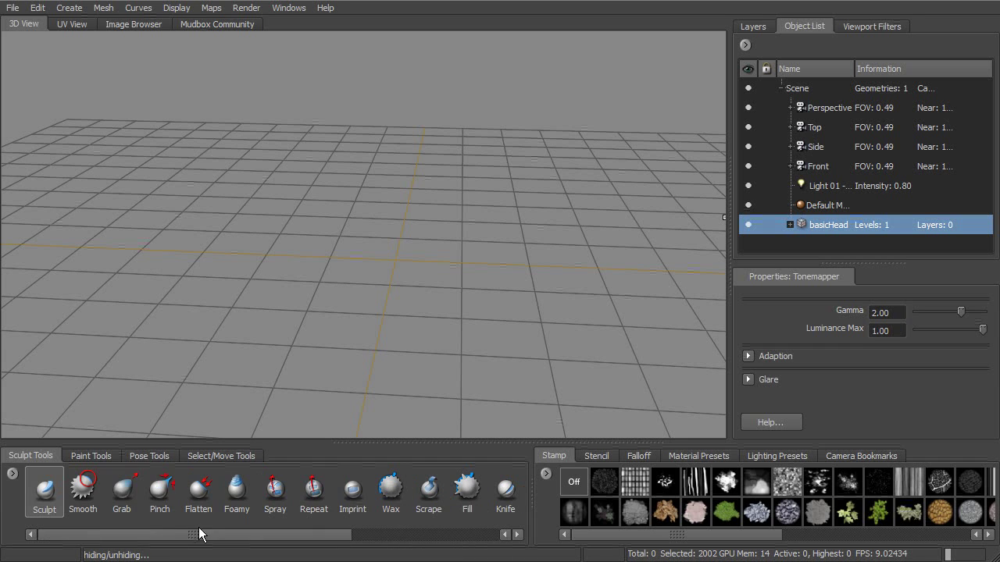
Switch the tray to Paint Tools and browse its brushes, picking Dodge.
{"action": "left_click", "coordinate": [94, 458]}
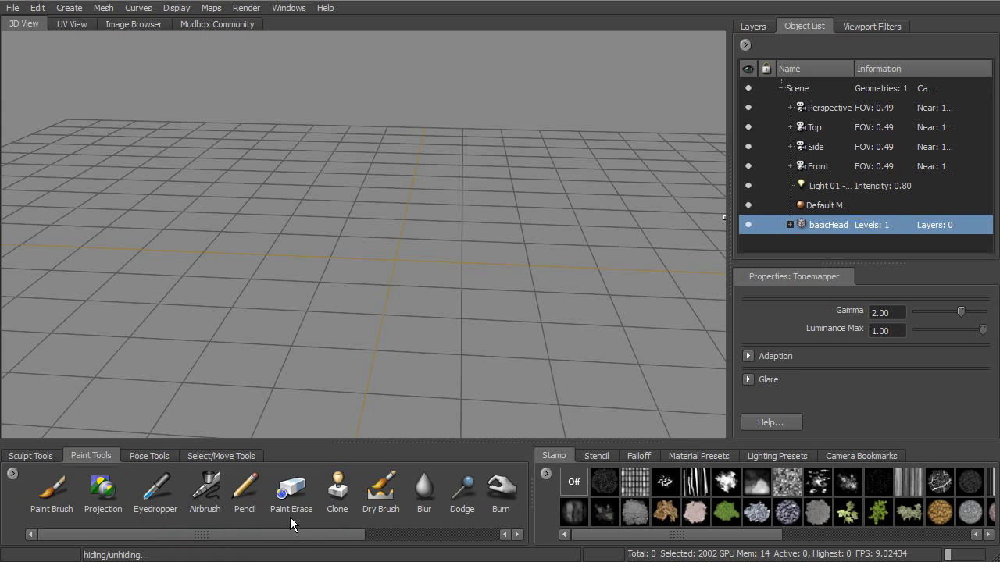
{"action": "left_click_drag", "start_coordinate": [319, 537], "coordinate": [347, 538]}
{"action": "scroll", "coordinate": [364, 527], "scroll_direction": "down", "scroll_amount": 3}
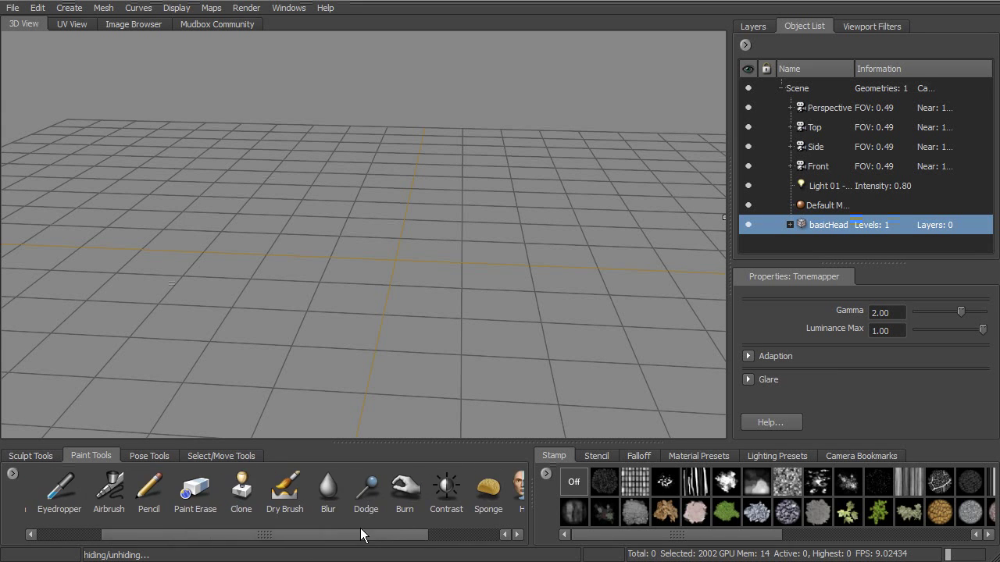
{"action": "scroll", "coordinate": [313, 531], "scroll_direction": "down", "scroll_amount": 1}
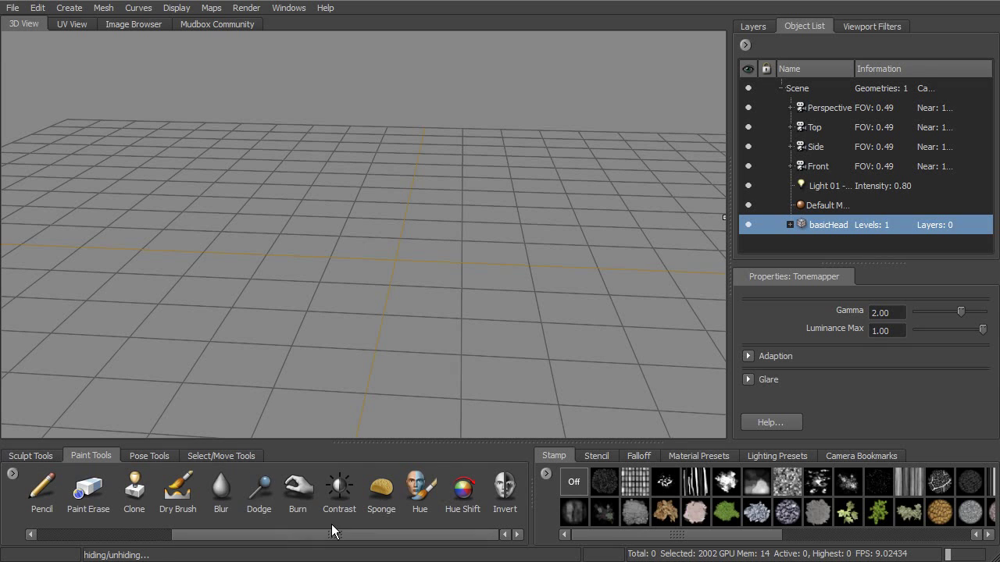
{"action": "left_click", "coordinate": [258, 507]}
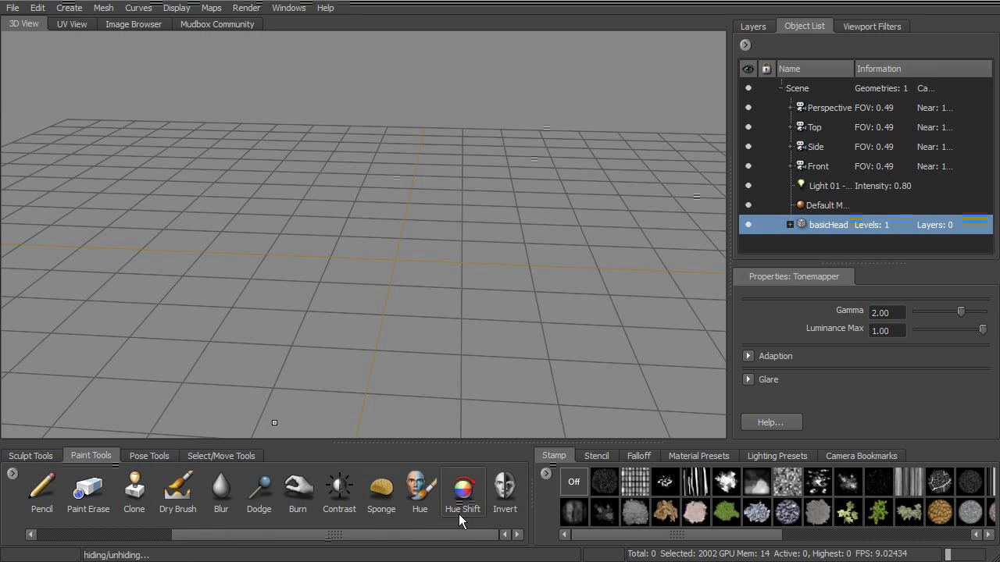
{"action": "left_click_drag", "start_coordinate": [482, 535], "coordinate": [352, 537]}
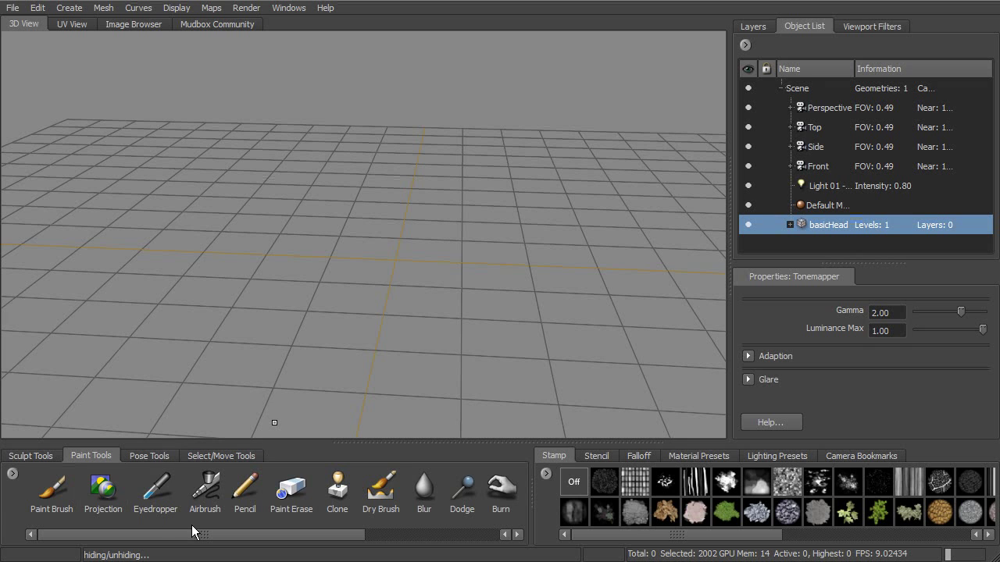
Show the Pose tools, then the Select/Move set: Faces, Objects, Translate, Rotate and Scale.
{"action": "left_click", "coordinate": [147, 456]}
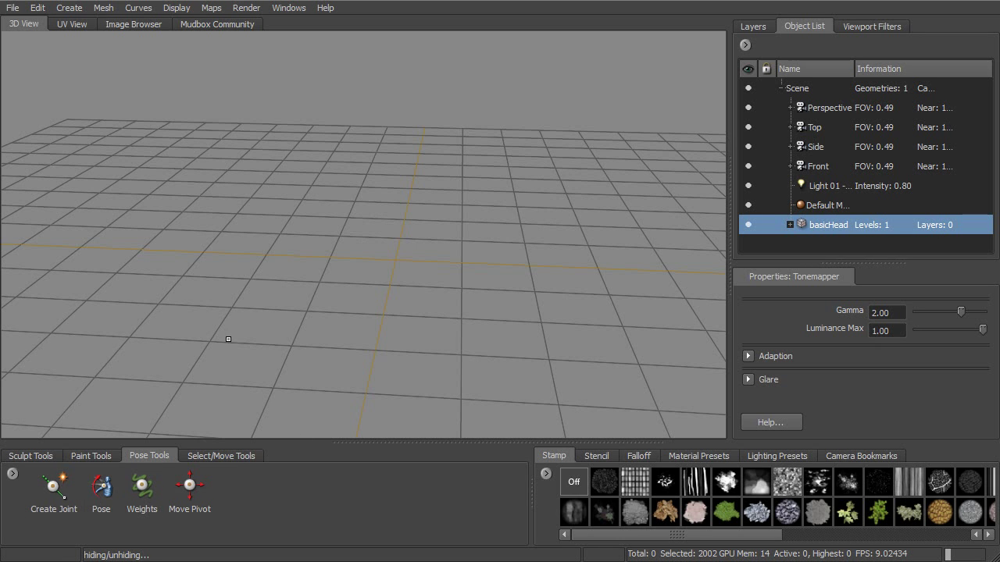
{"action": "left_click", "coordinate": [235, 457]}
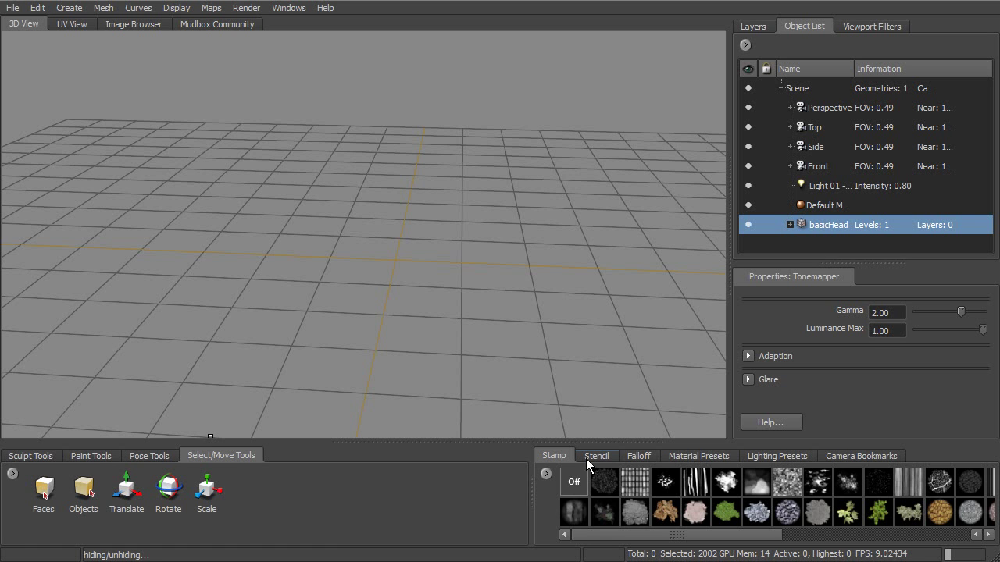
Return to Sculpt Tools and flip between the Stamp and Stencil image libraries.
{"action": "left_click", "coordinate": [37, 458]}
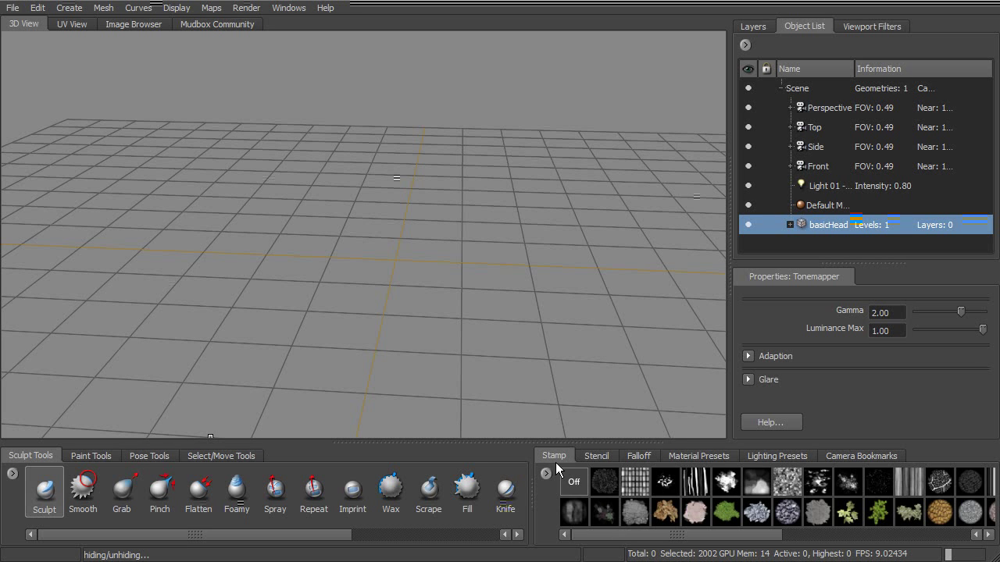
{"action": "left_click", "coordinate": [597, 457]}
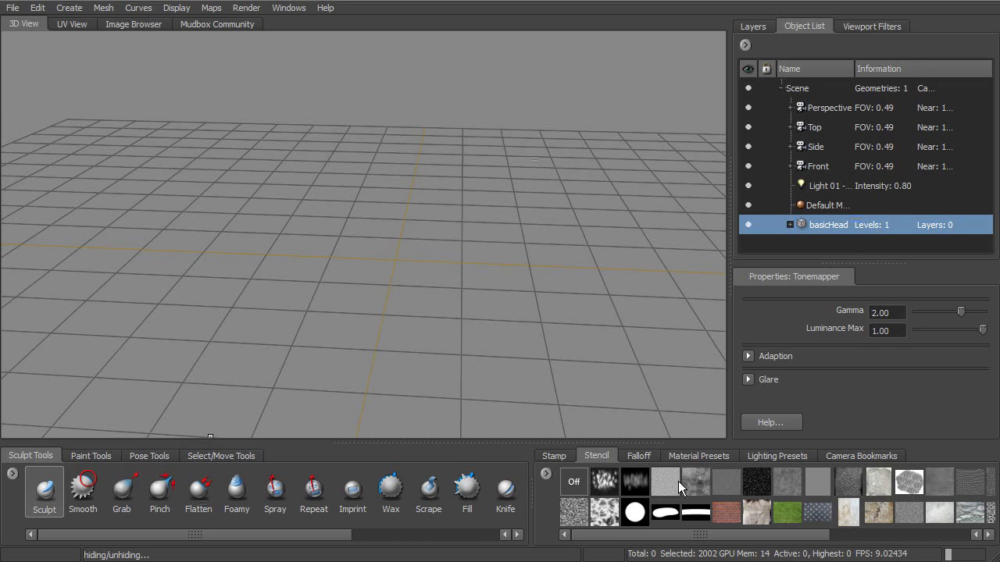
{"action": "left_click", "coordinate": [554, 457]}
{"action": "left_click", "coordinate": [595, 457]}
{"action": "left_click", "coordinate": [555, 458]}
{"action": "left_click", "coordinate": [598, 457]}
Select the Sculpt brush and apply the flat falloff preset from the Falloff tray.
{"action": "left_click", "coordinate": [638, 456]}
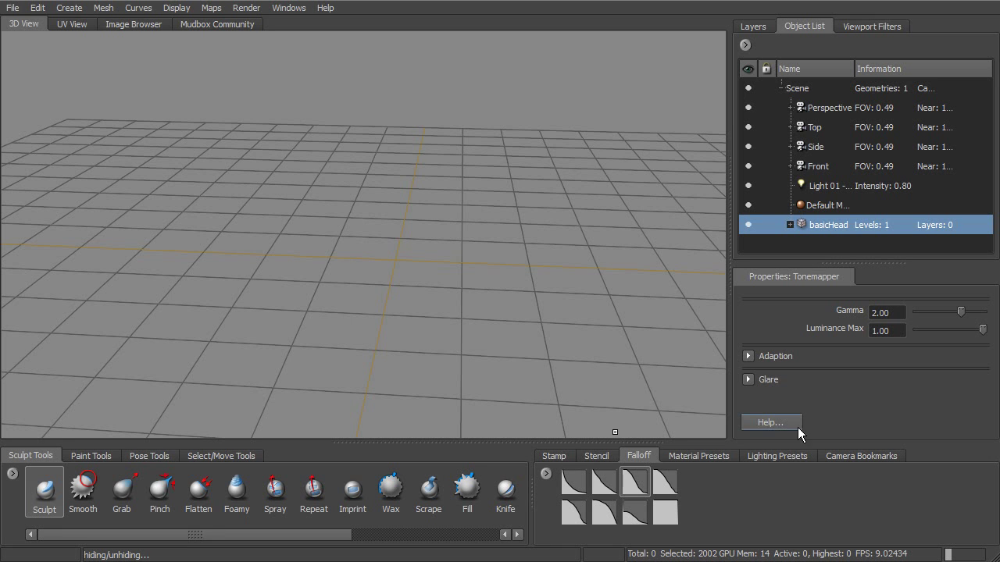
{"action": "left_click", "coordinate": [43, 498]}
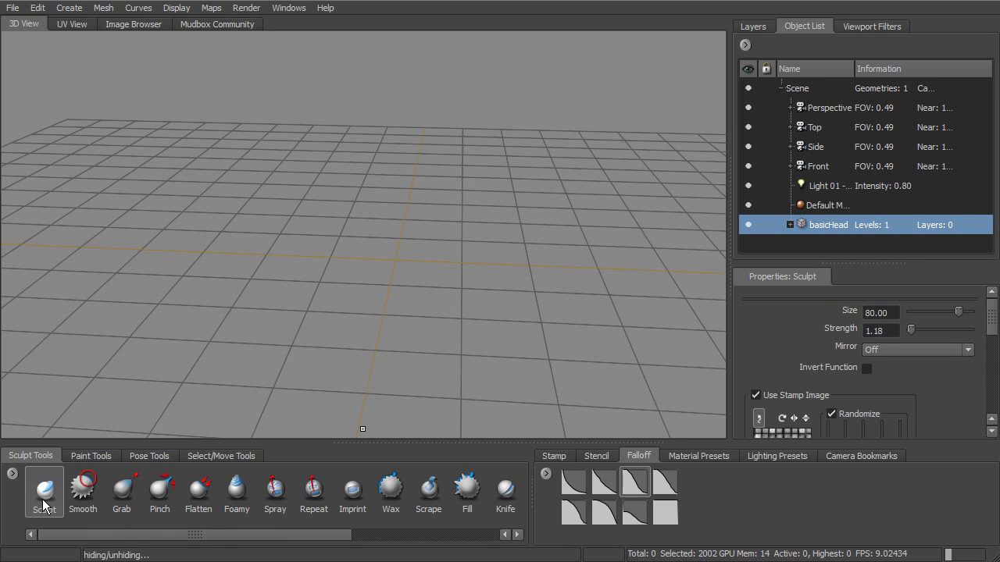
{"action": "mouse_move", "coordinate": [992, 311]}
{"action": "left_mouse_down"}
{"action": "mouse_move", "coordinate": [991, 384]}
{"action": "mouse_move", "coordinate": [996, 346]}
{"action": "left_mouse_up"}
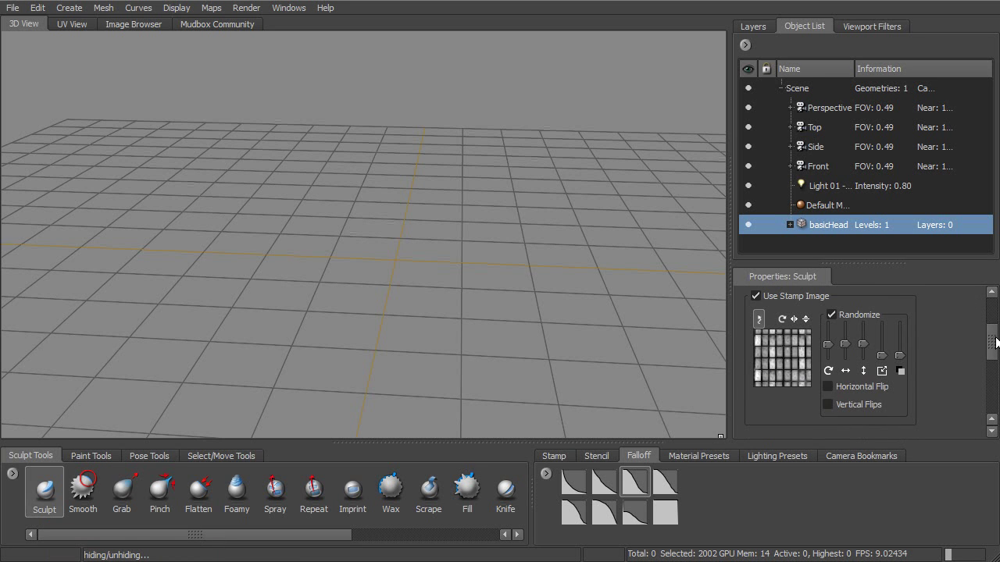
{"action": "left_click_drag", "start_coordinate": [996, 344], "coordinate": [988, 393]}
{"action": "left_click", "coordinate": [747, 421]}
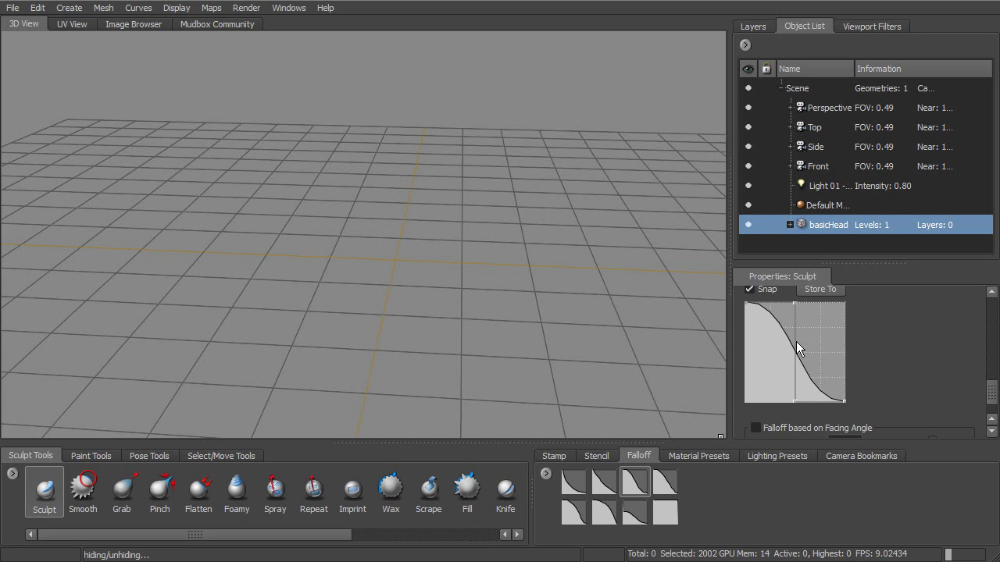
{"action": "left_click", "coordinate": [665, 511]}
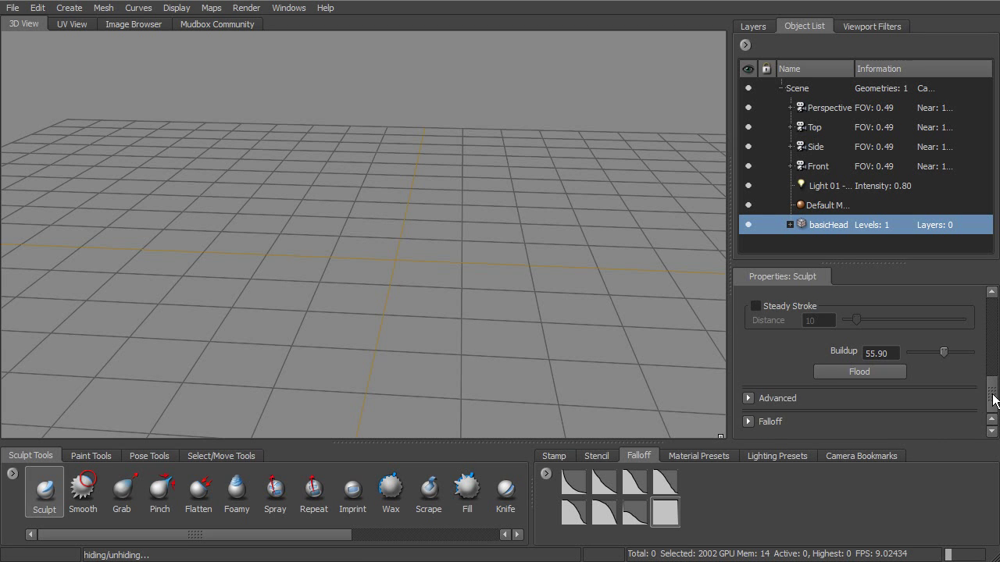
{"action": "left_click", "coordinate": [746, 421]}
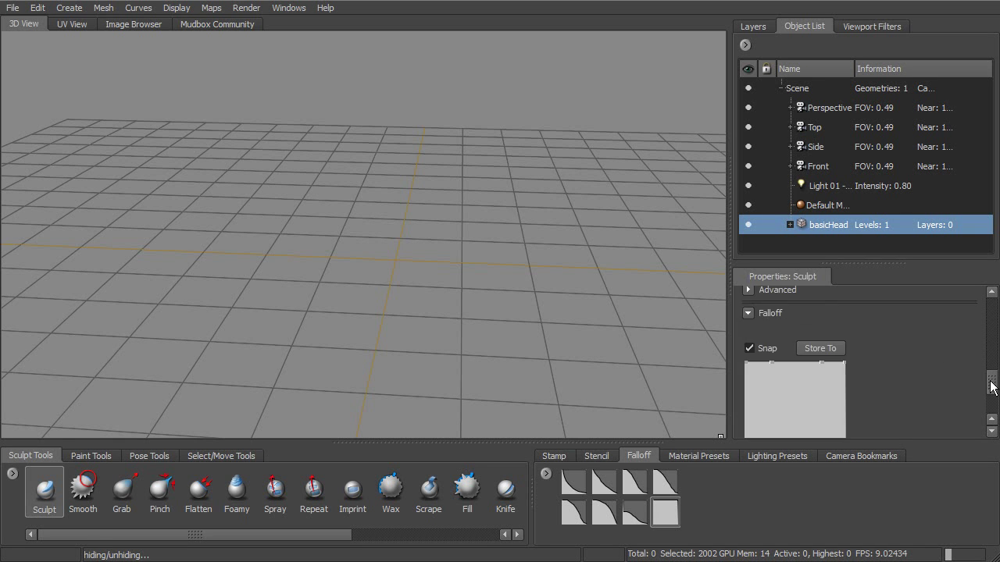
{"action": "mouse_move", "coordinate": [989, 383]}
{"action": "left_mouse_down"}
{"action": "mouse_move", "coordinate": [989, 399]}
{"action": "mouse_move", "coordinate": [980, 388]}
{"action": "left_mouse_up"}
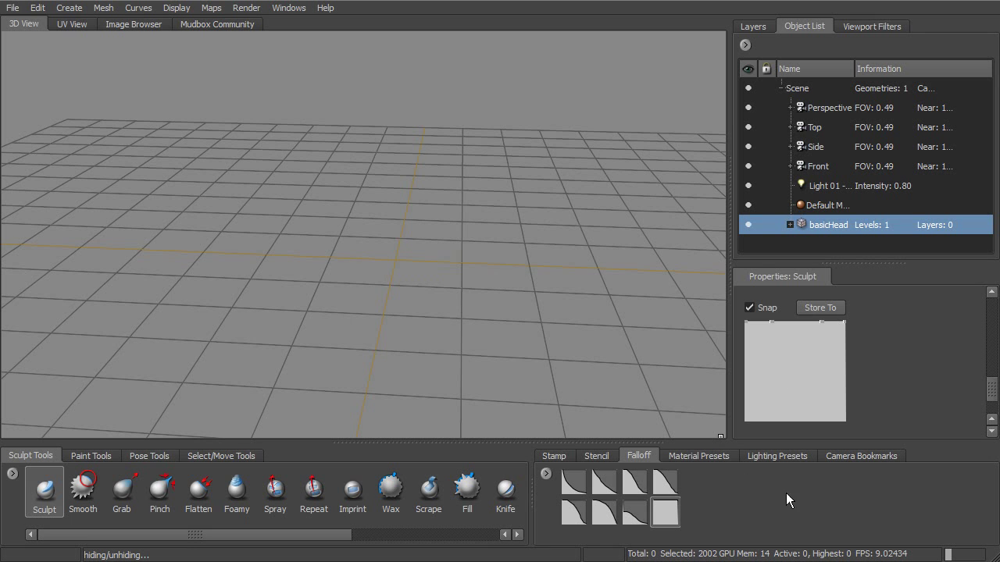
Scroll through the Material Presets spheres, then settle on the Lighting Presets thumbnails.
{"action": "left_click", "coordinate": [677, 457]}
{"action": "left_click_drag", "start_coordinate": [742, 541], "coordinate": [785, 542]}
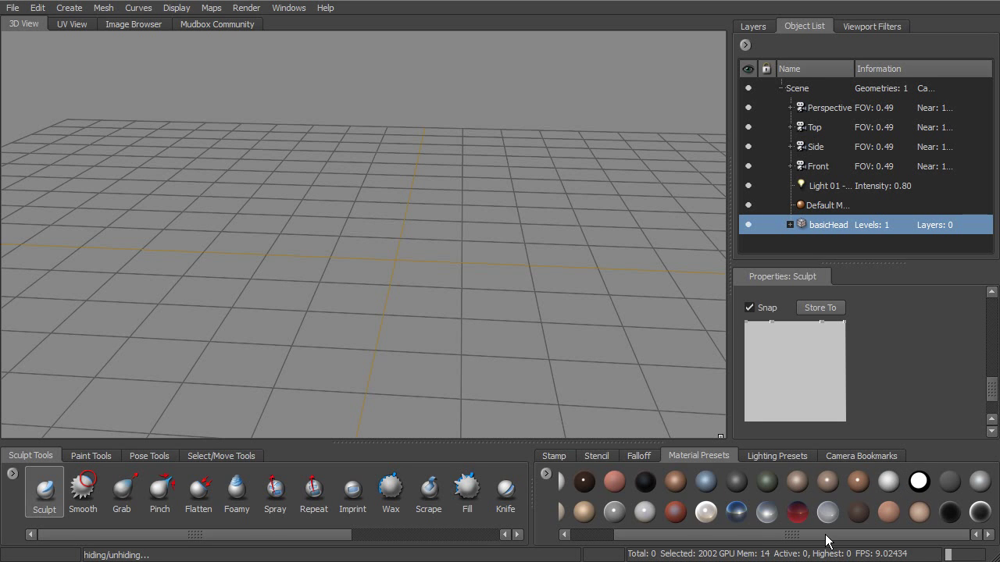
{"action": "left_click_drag", "start_coordinate": [809, 537], "coordinate": [764, 536]}
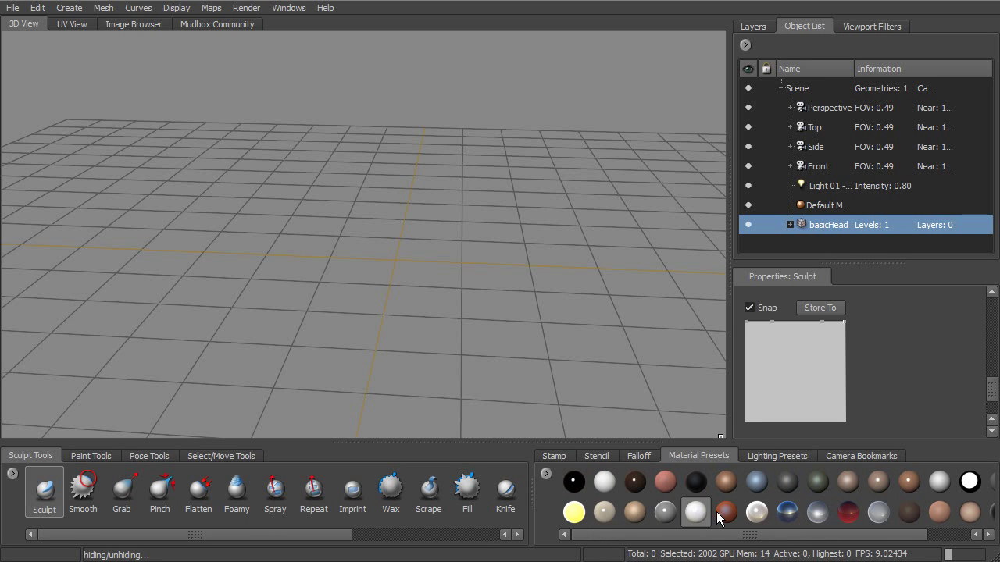
{"action": "left_click", "coordinate": [780, 457]}
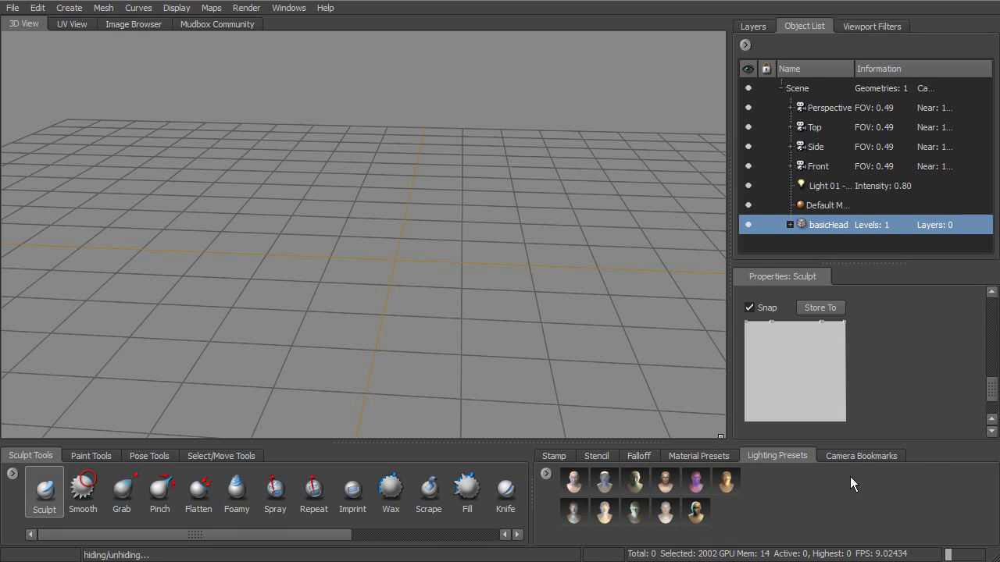
{"action": "left_click", "coordinate": [670, 457]}
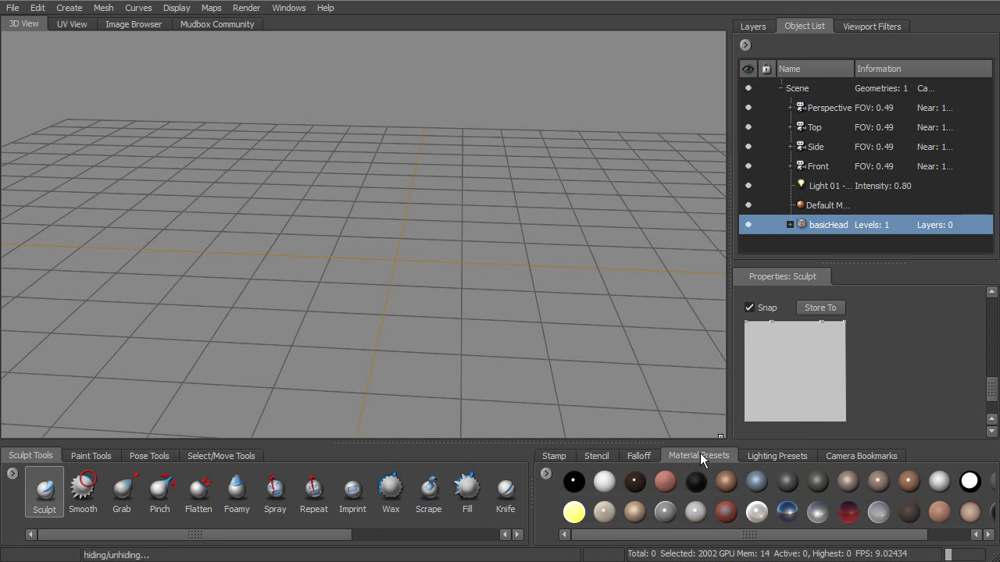
{"action": "left_click", "coordinate": [771, 456]}
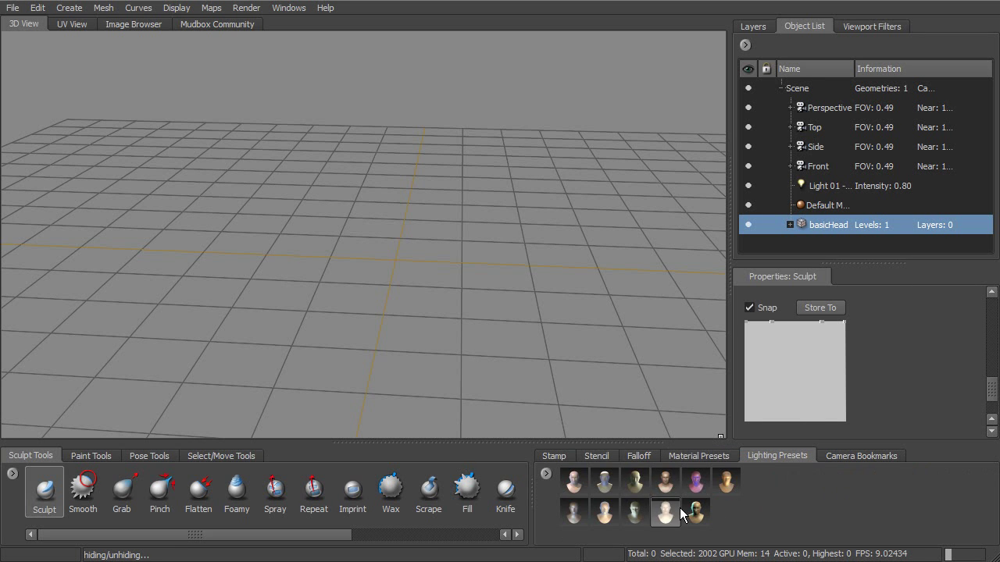
Show the Camera Bookmarks tray, which holds no saved views yet.
{"action": "left_click", "coordinate": [876, 456]}
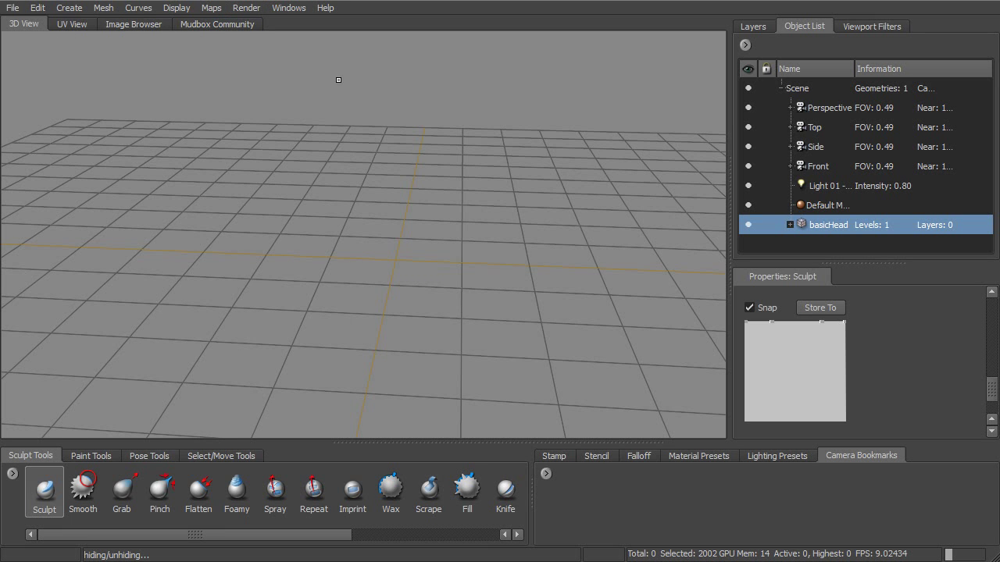
{"action": "left_click", "coordinate": [146, 456]}
{"action": "left_click", "coordinate": [41, 454]}
{"action": "left_click", "coordinate": [748, 26]}
{"action": "left_click", "coordinate": [803, 25]}
{"action": "scroll", "coordinate": [788, 26], "scroll_direction": "down", "scroll_amount": 1}
{"action": "scroll", "coordinate": [775, 25], "scroll_direction": "up", "scroll_amount": 1}
{"action": "scroll", "coordinate": [781, 29], "scroll_direction": "up", "scroll_amount": 1}
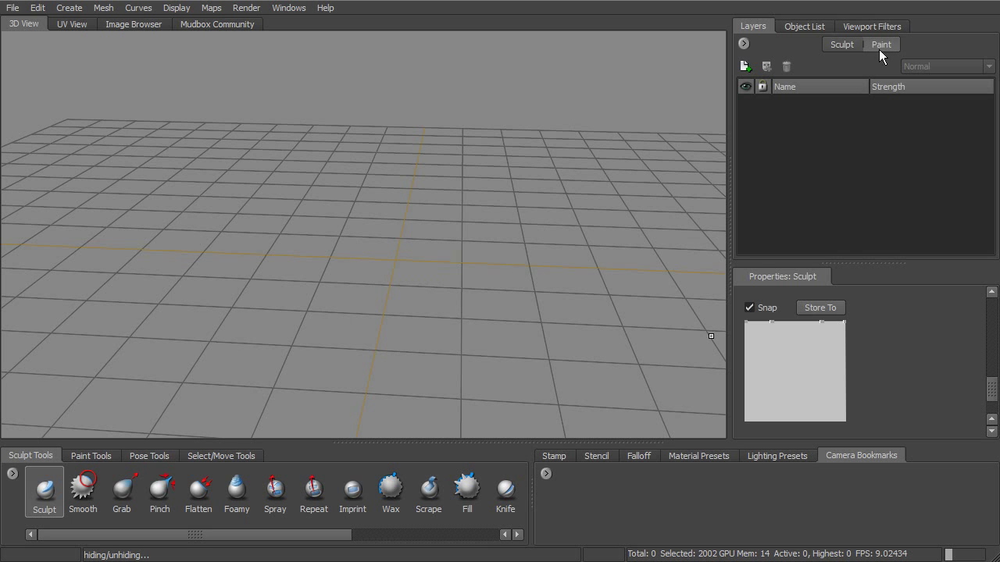
{"action": "left_click", "coordinate": [803, 26]}
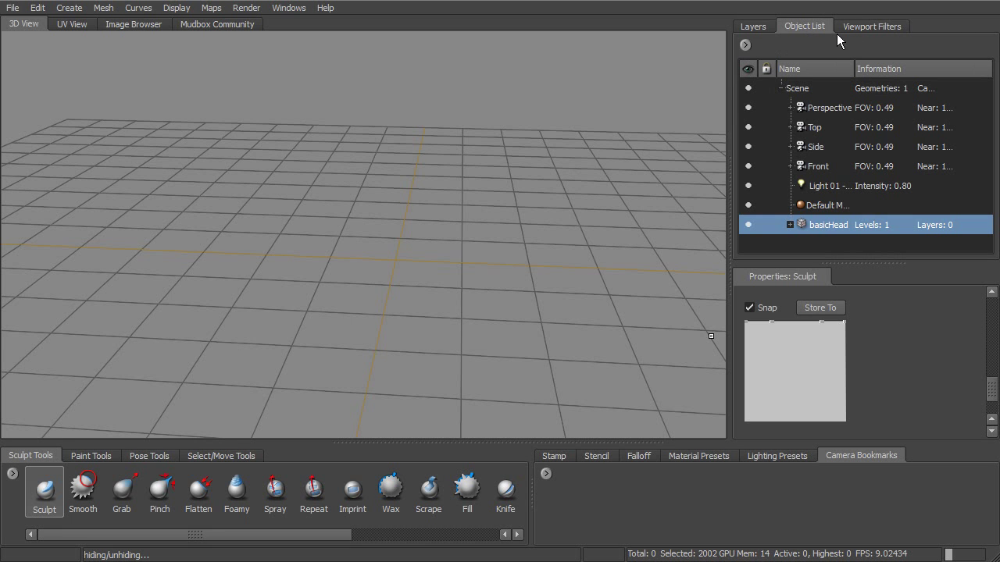